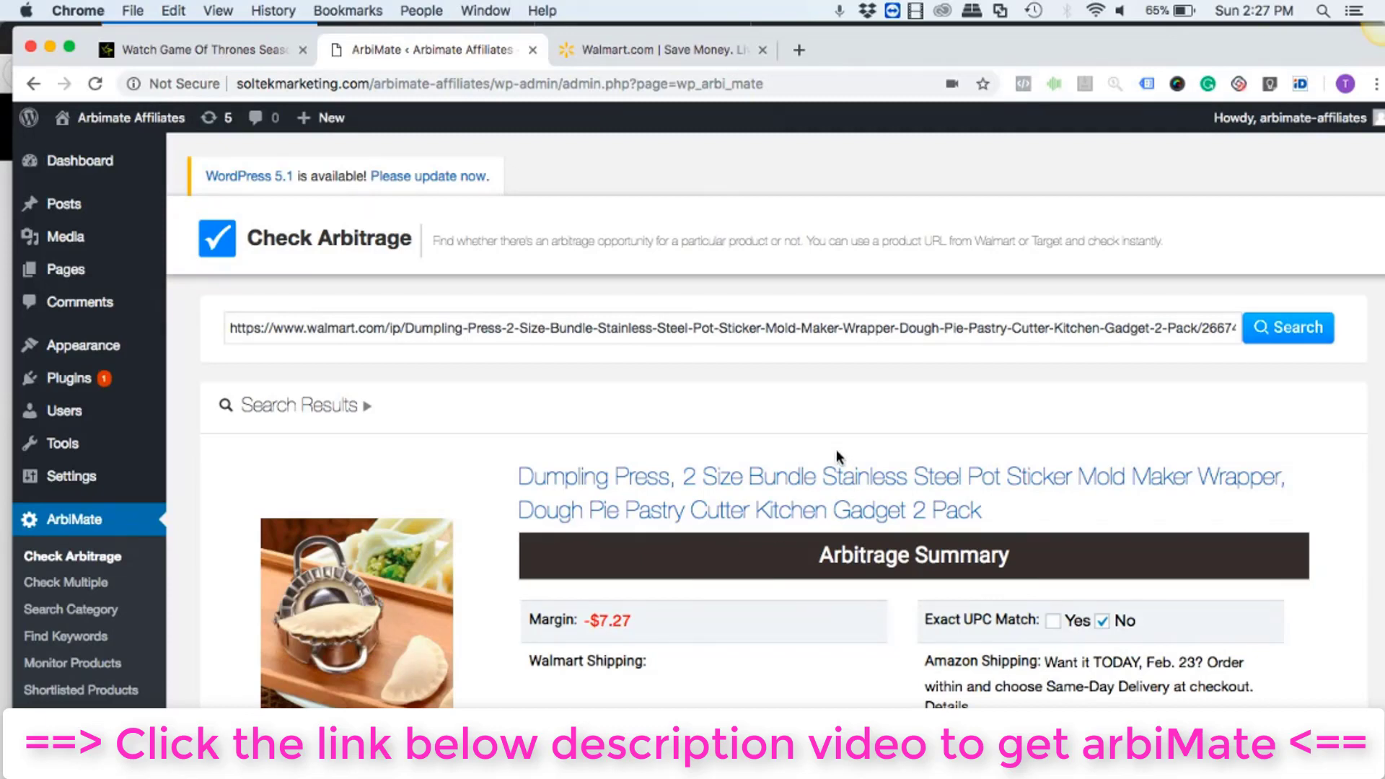
# Review the Dumpling Press arbitrage results and select the entire product URL field
pyautogui.scroll(-2, 837, 454)
pyautogui.scroll(2, 834, 371)
pyautogui.scroll(-3, 795, 426)
pyautogui.scroll(3, 739, 300)
pyautogui.click(751, 326)
pyautogui.press('super+a')
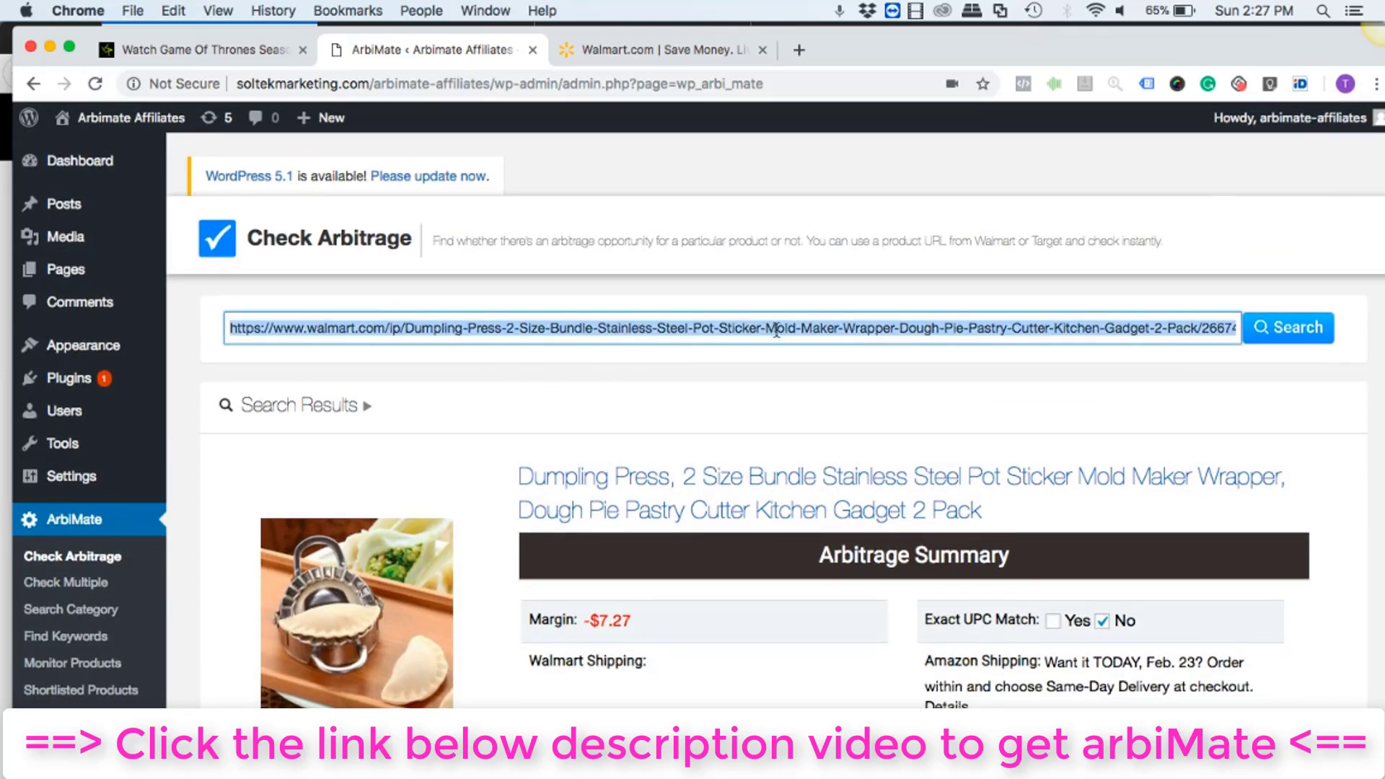
pyautogui.scroll(-2, 775, 329)
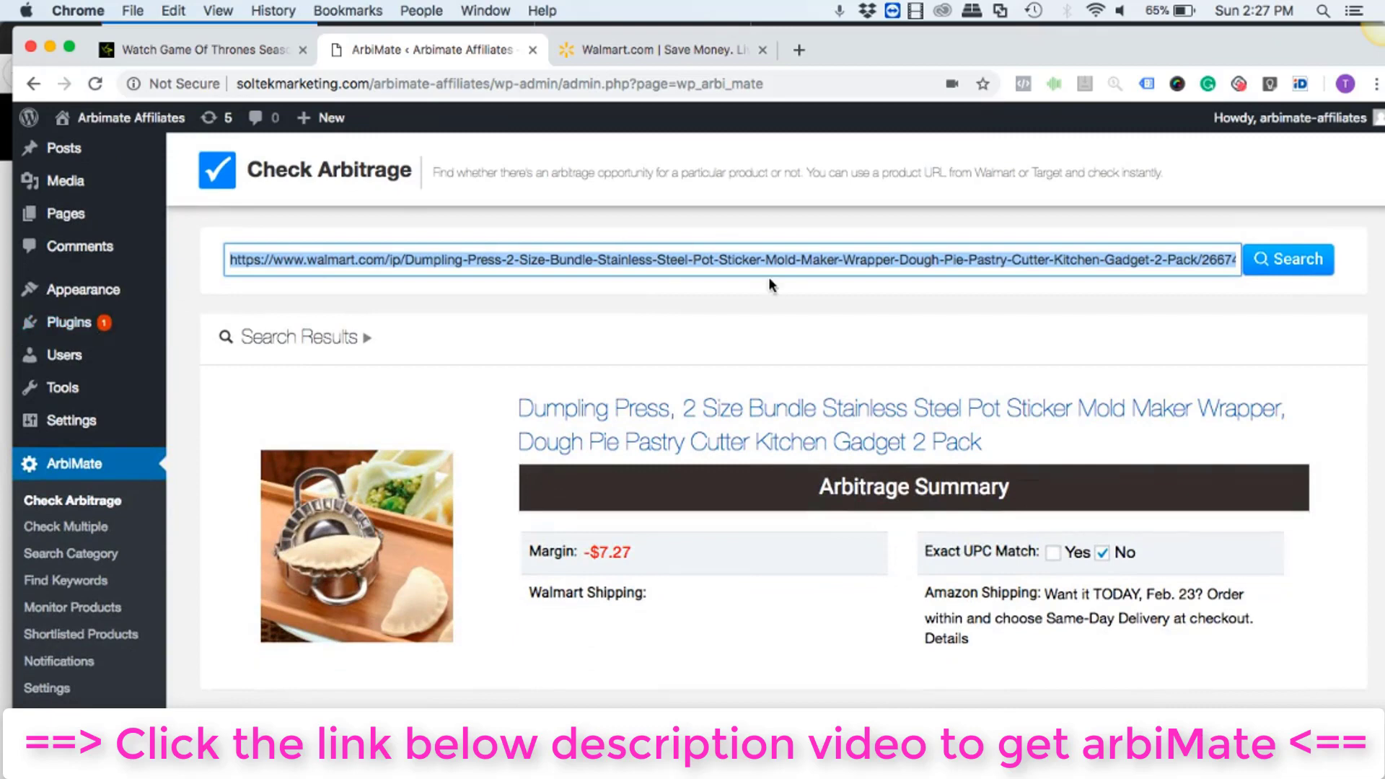
# Open ArbiMate's Search Category page, then bring up Walmart's department list
pyautogui.click(63, 557)
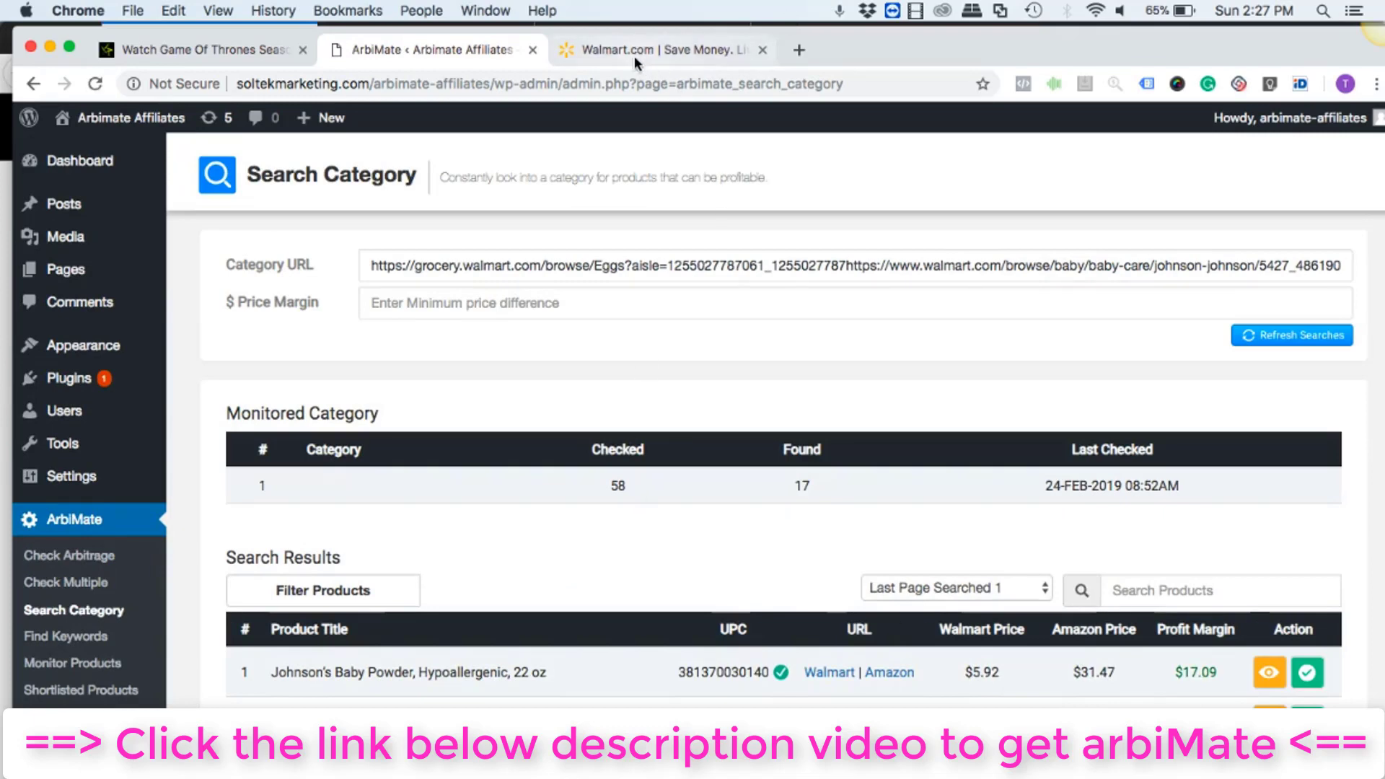
pyautogui.click(686, 50)
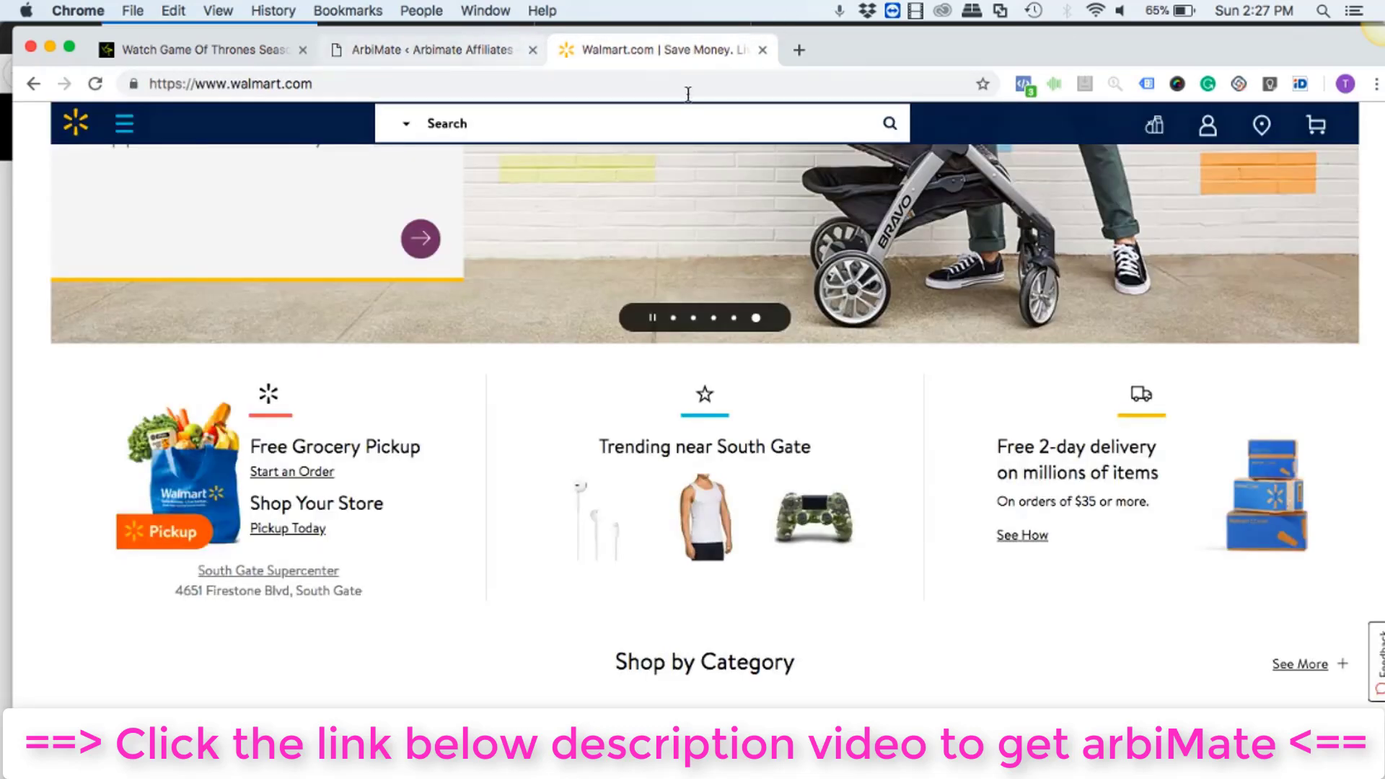
pyautogui.click(123, 130)
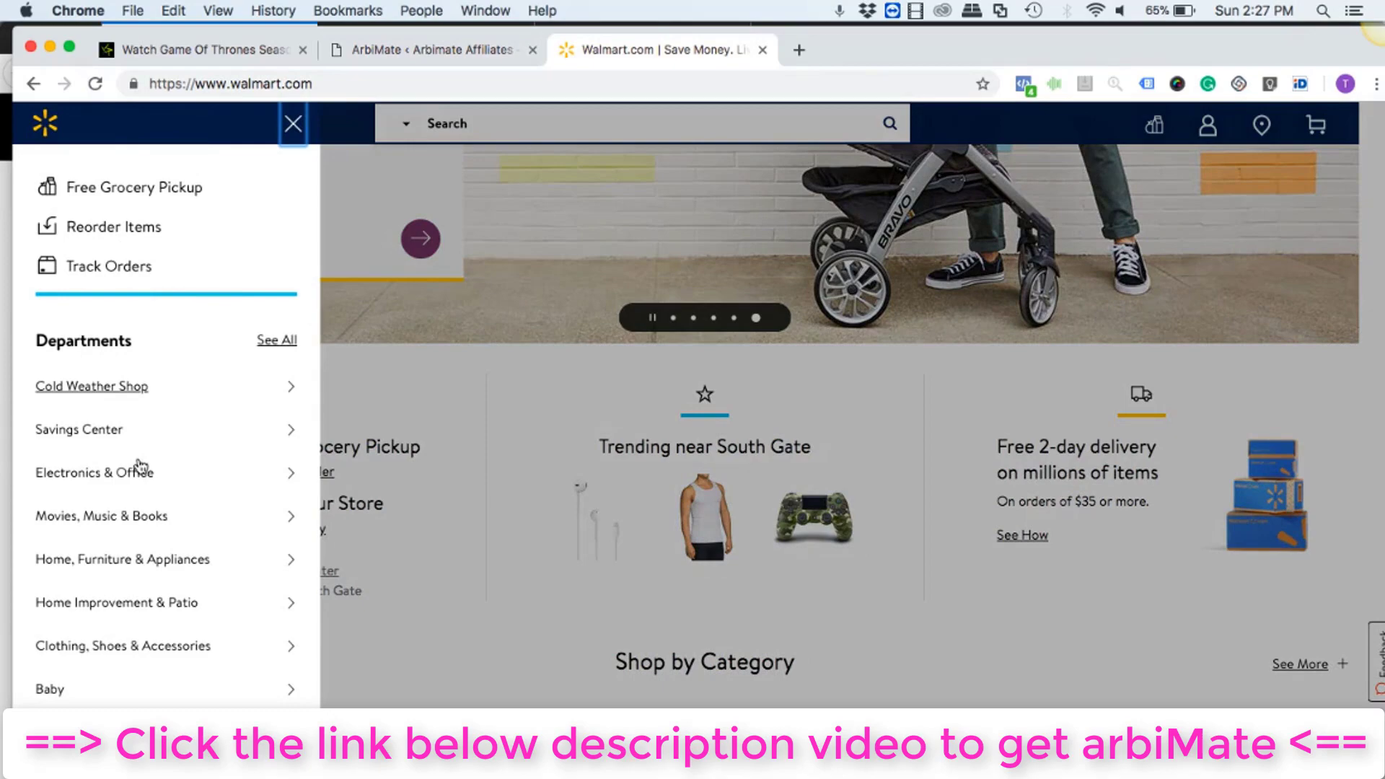
# Go to Walmart's Skin Care page under Pharmacy, Health & Beauty
pyautogui.moveTo(141, 513)
pyautogui.scroll(-3, 139, 513)
pyautogui.scroll(-1, 140, 514)
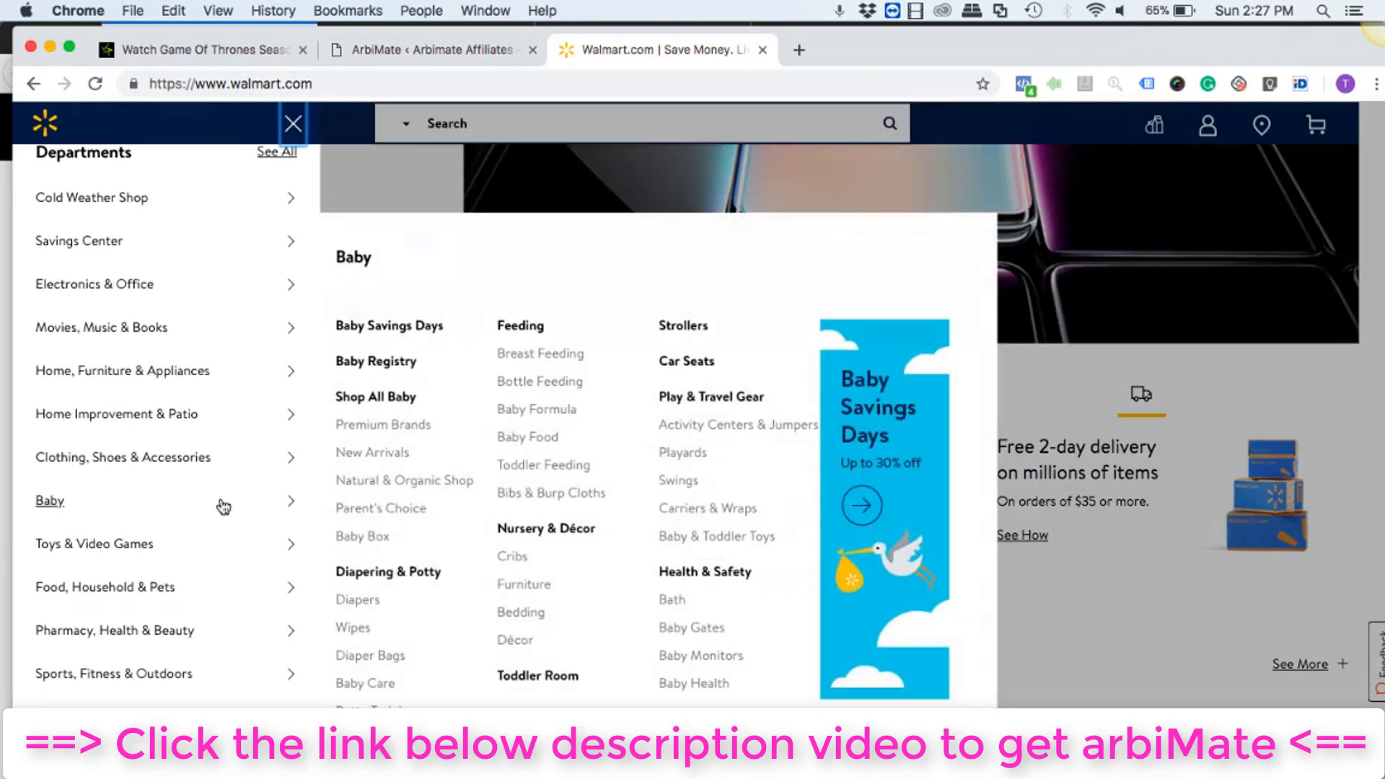
pyautogui.scroll(-1, 223, 507)
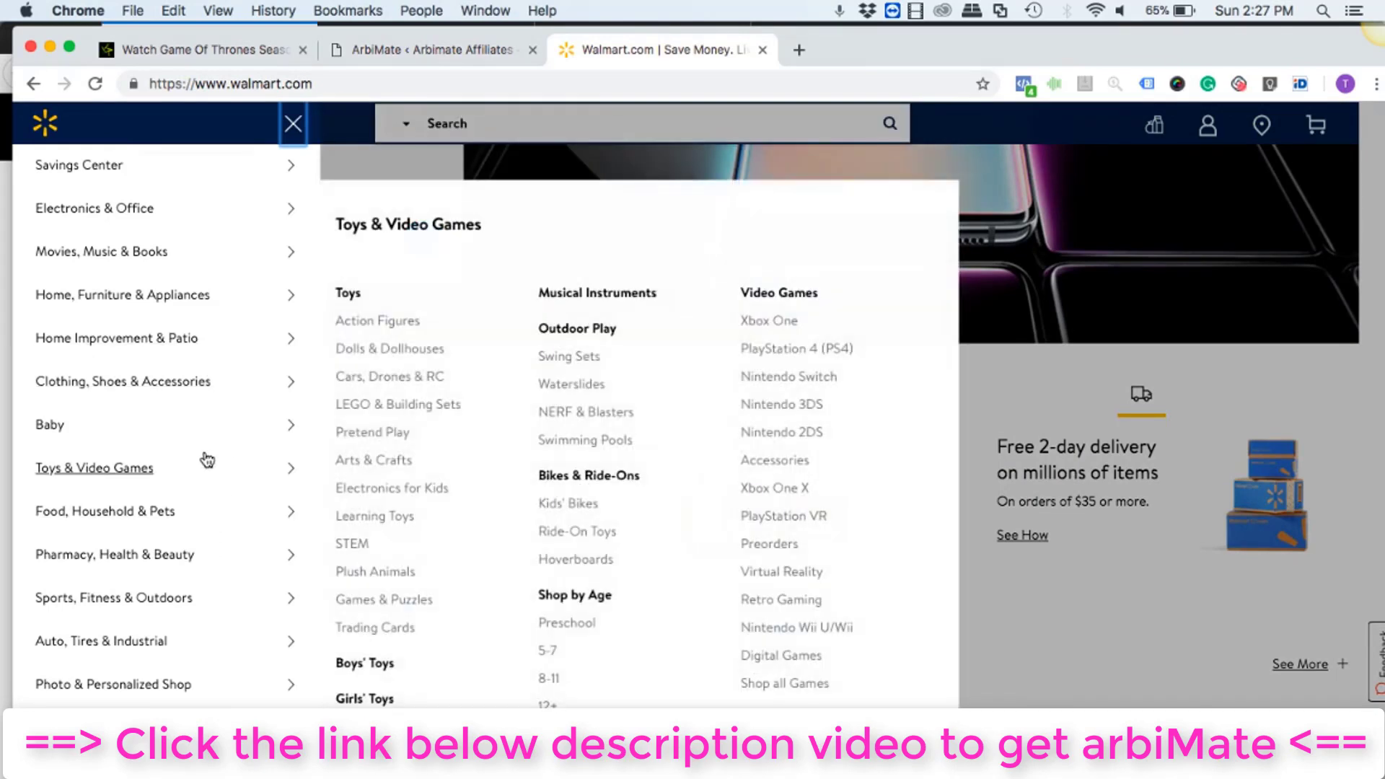
pyautogui.moveTo(195, 571)
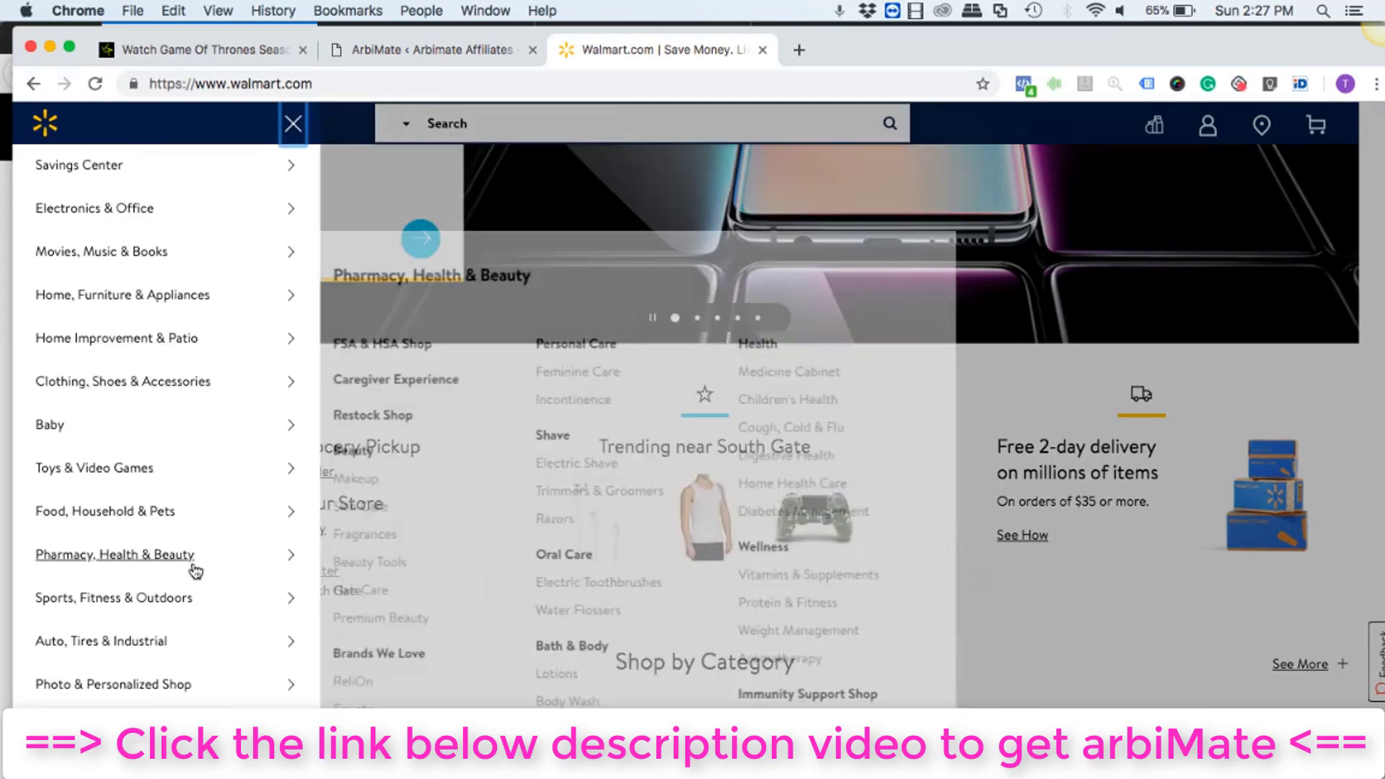
pyautogui.click(372, 515)
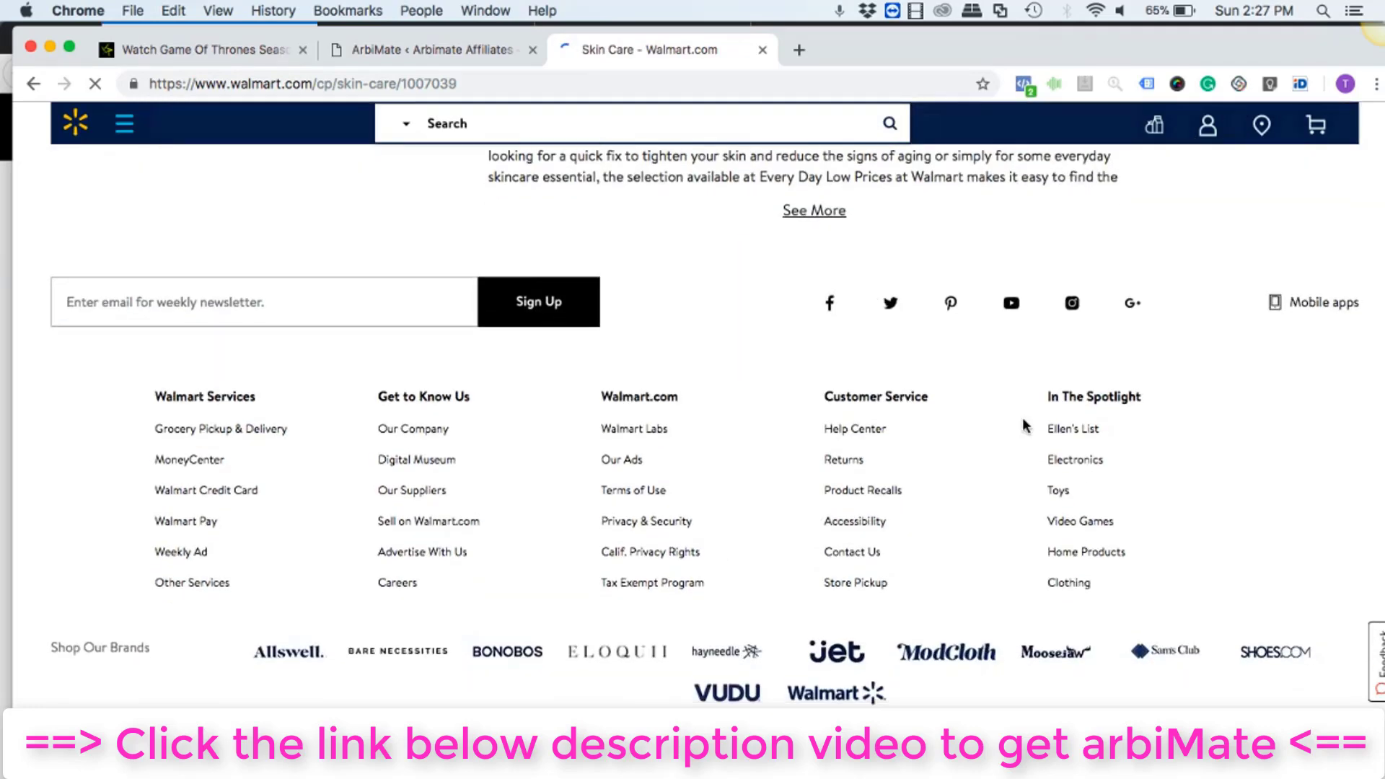
# Scroll through Walmart's Skin Care listings to the Olay brand page with 1,000 products
pyautogui.scroll(-4, 1064, 602)
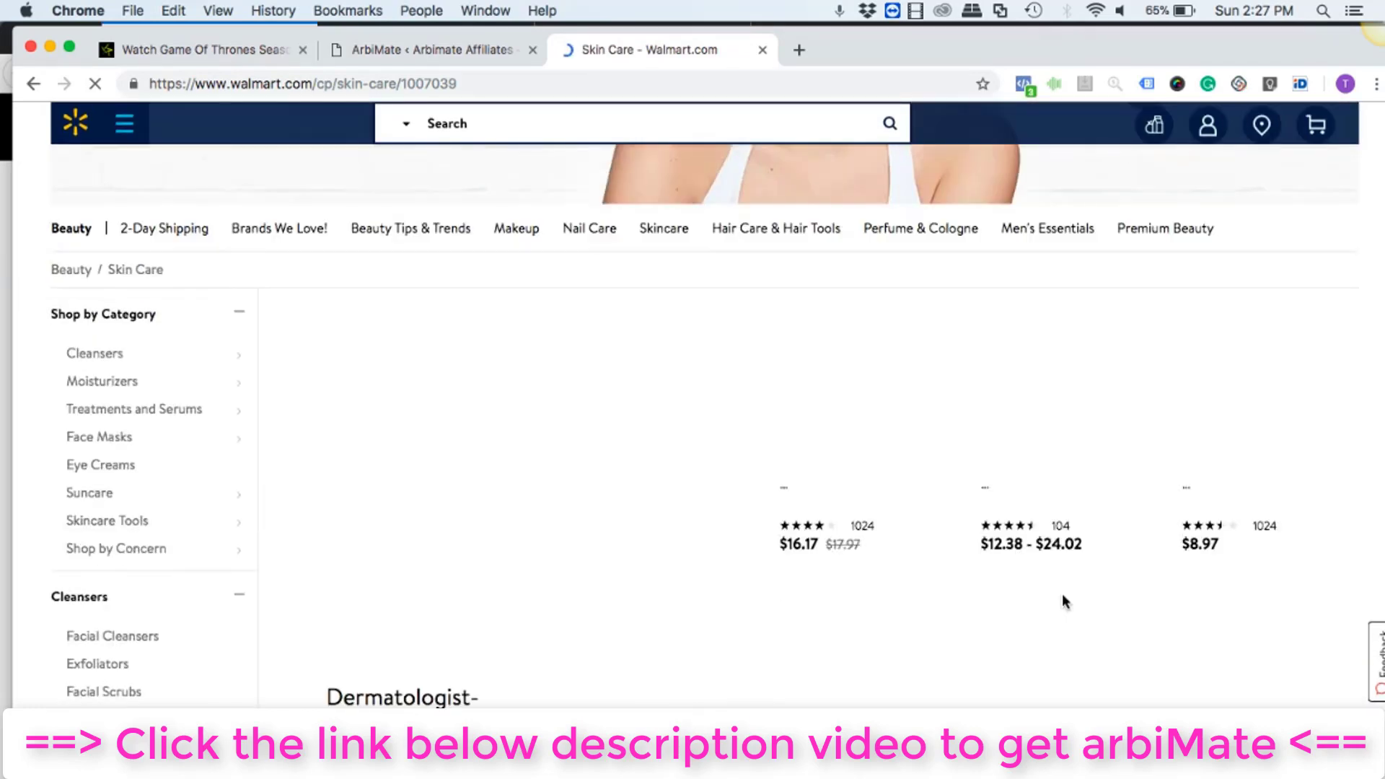
pyautogui.scroll(-1, 1065, 603)
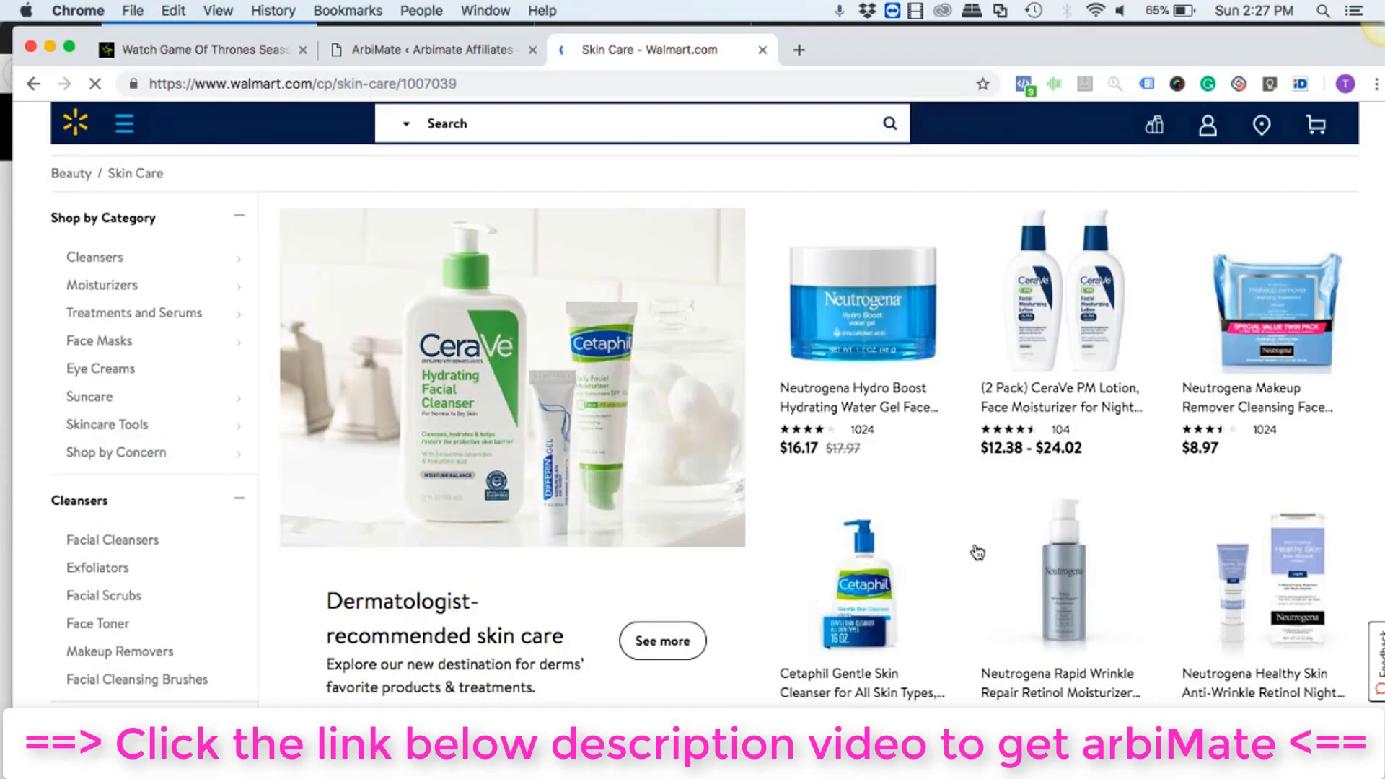
pyautogui.scroll(-4, 919, 523)
pyautogui.scroll(-7, 600, 570)
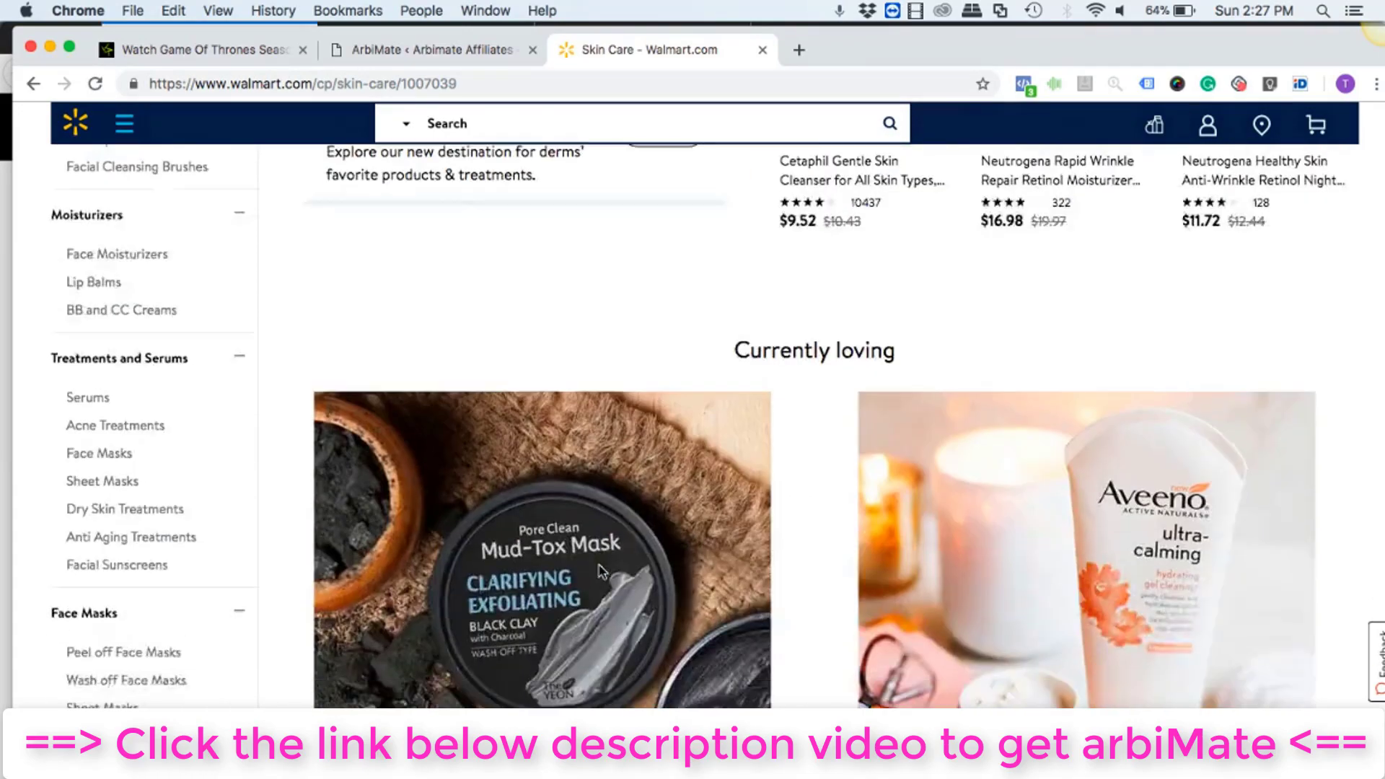
pyautogui.scroll(-5, 232, 577)
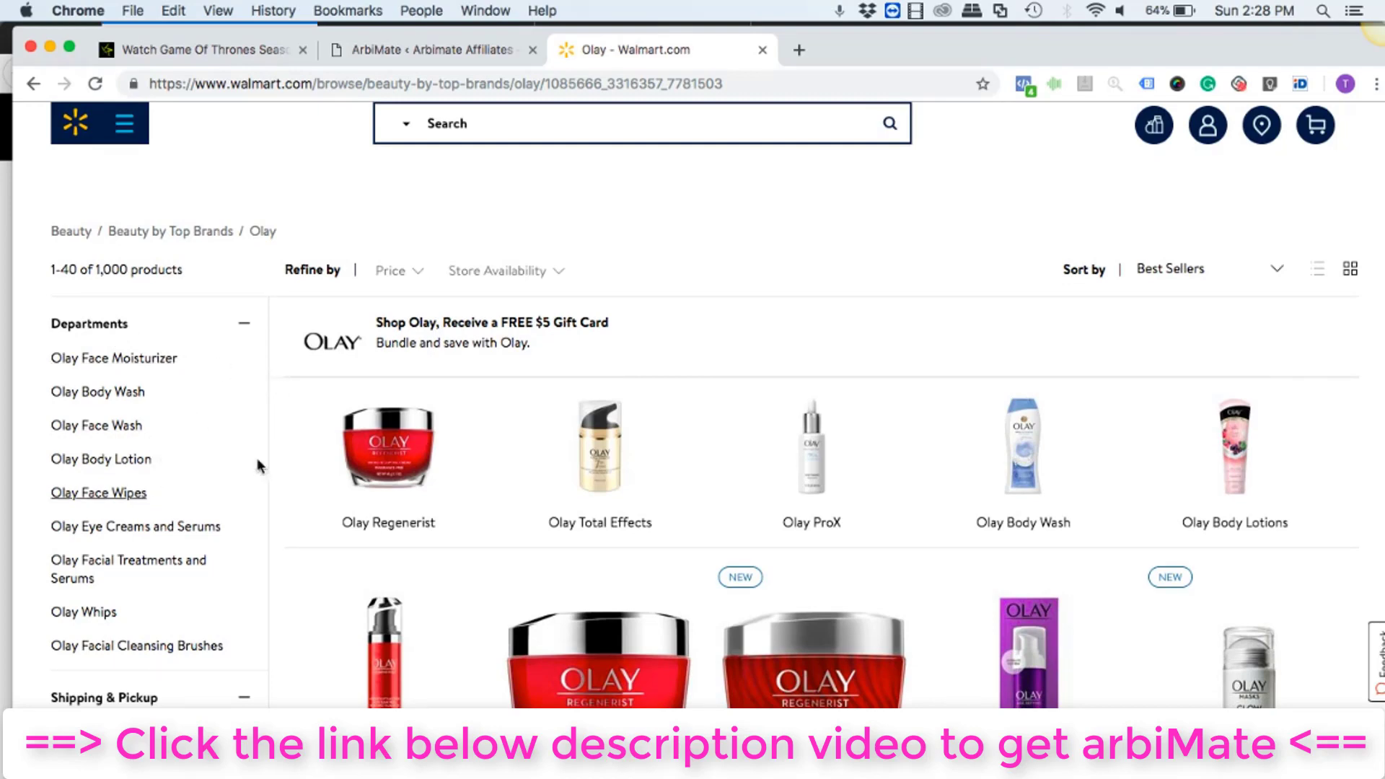
pyautogui.scroll(-10, 672, 398)
pyautogui.scroll(10, 721, 395)
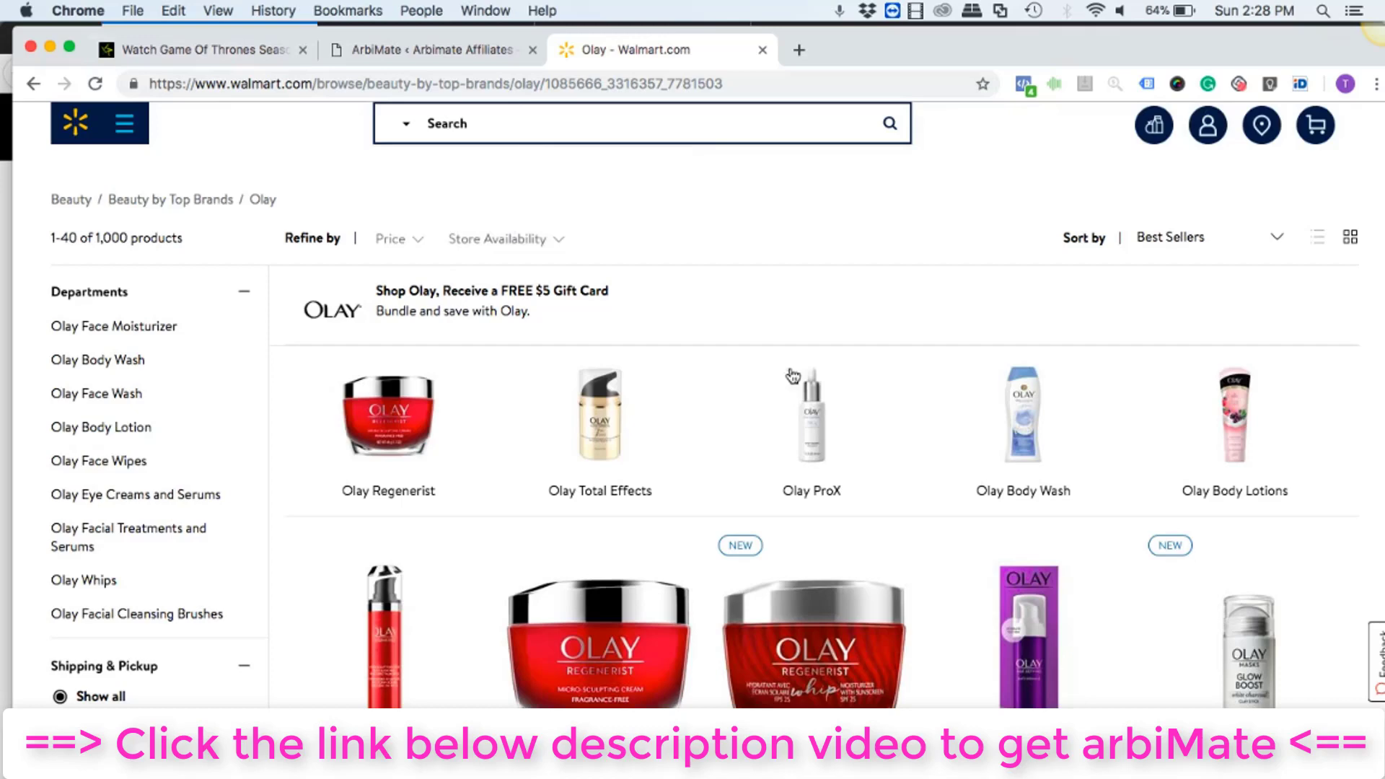
pyautogui.scroll(-3, 821, 397)
pyautogui.scroll(4, 820, 389)
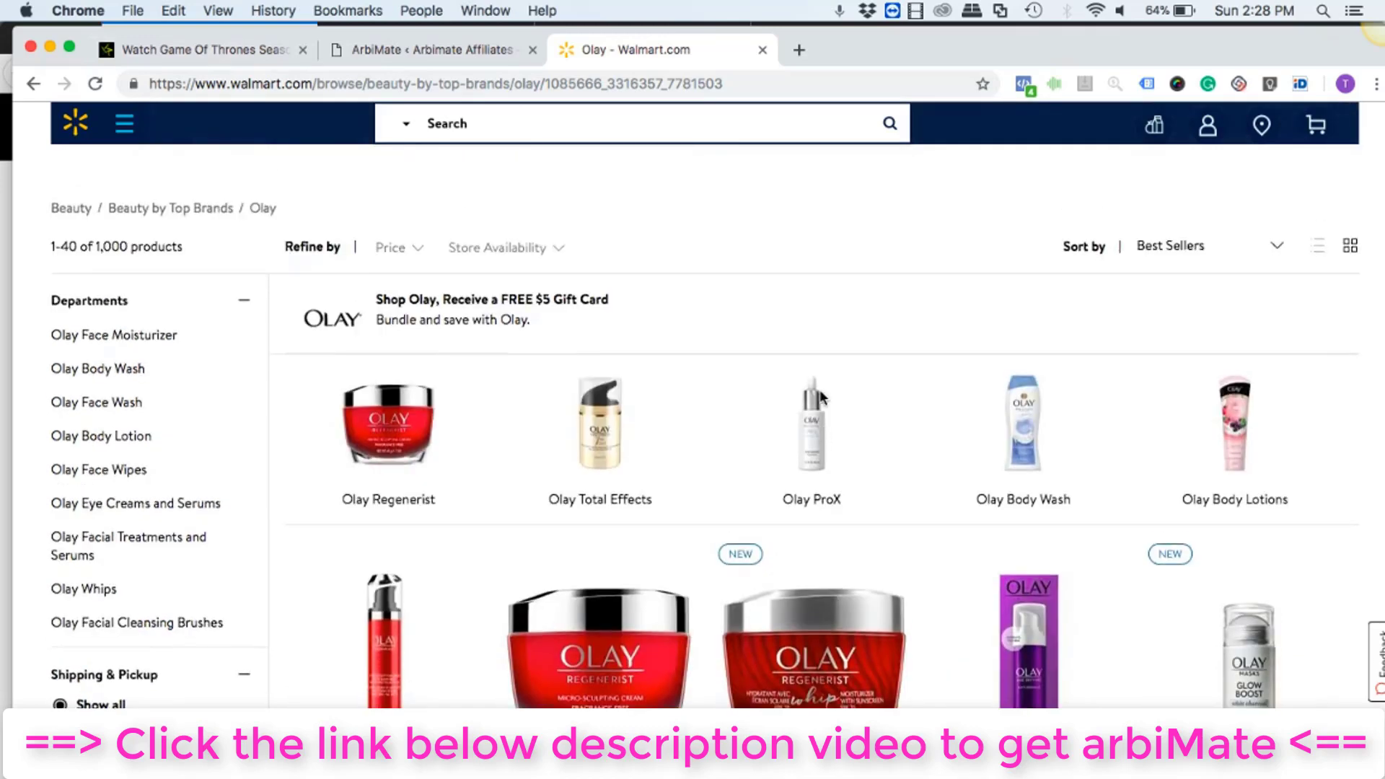
# Copy the Walmart Olay brand page URL from the address bar
pyautogui.click(489, 88)
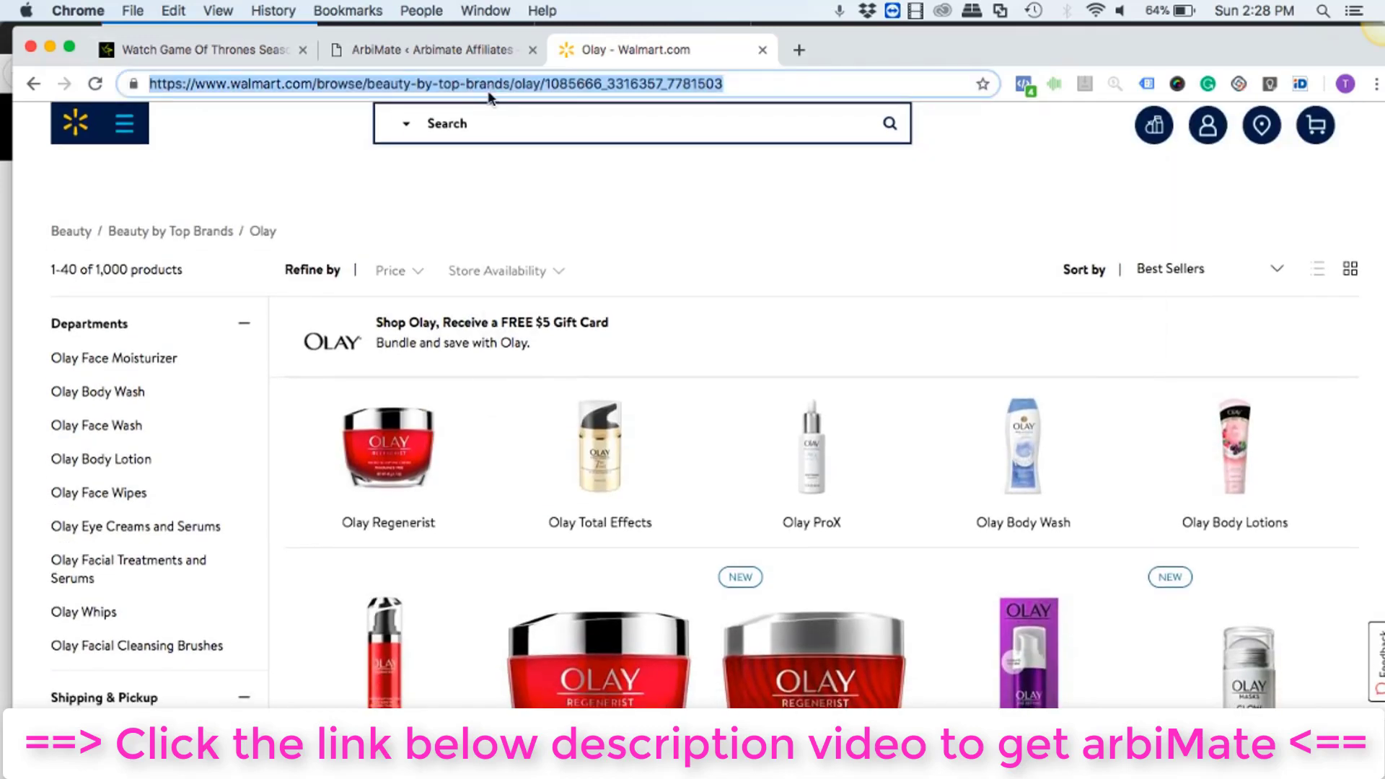
pyautogui.rightClick(488, 98)
pyautogui.click(514, 204)
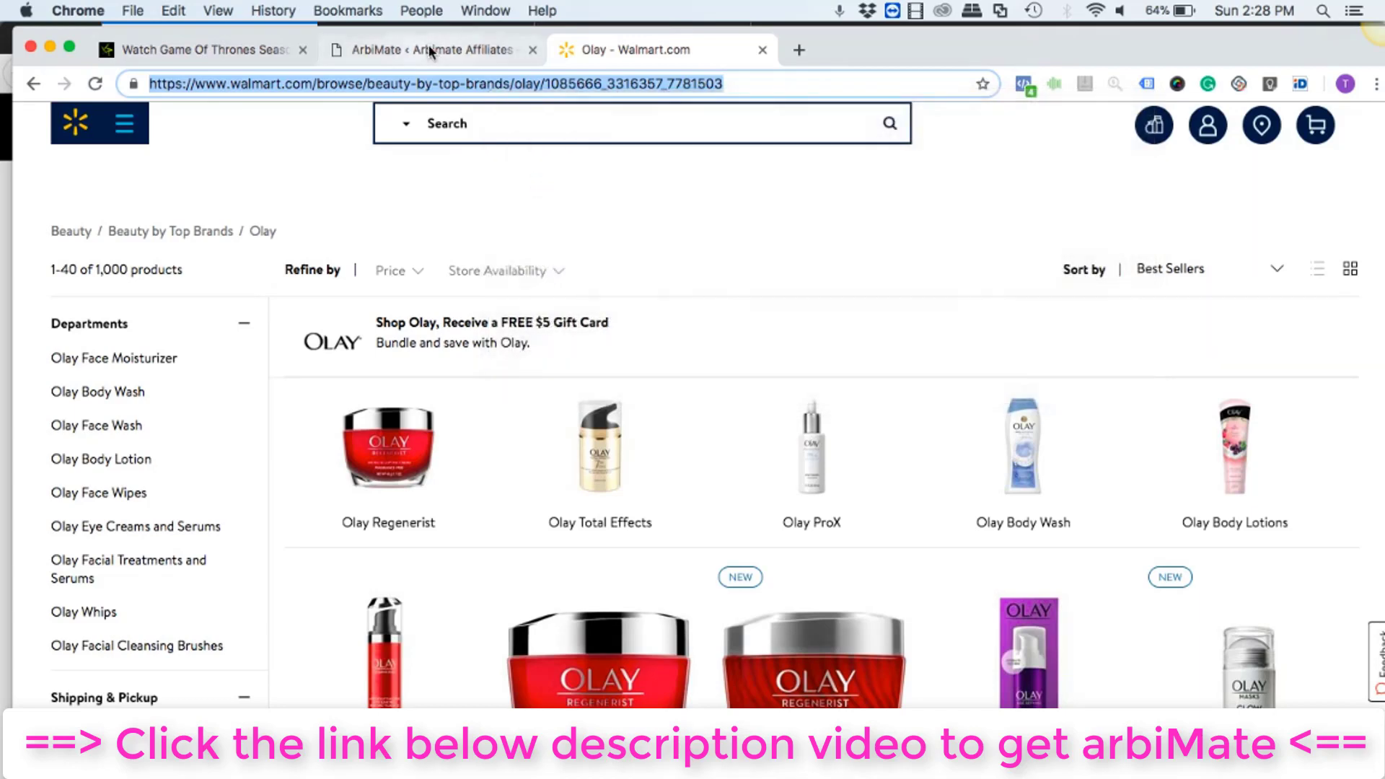
# Replace ArbiMate's old Category URL with the pasted Olay link
pyautogui.click(431, 52)
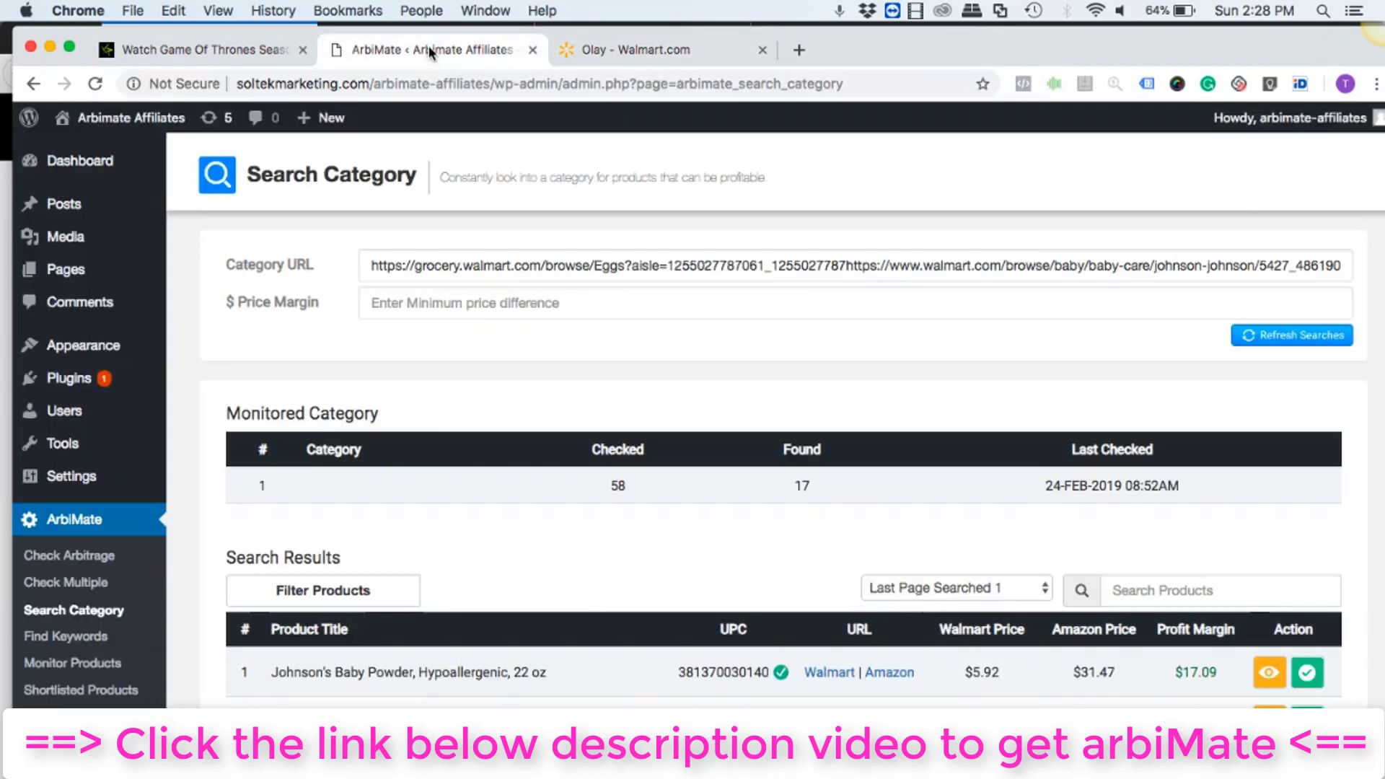
pyautogui.tripleClick(631, 265)
pyautogui.press('BackSpace')
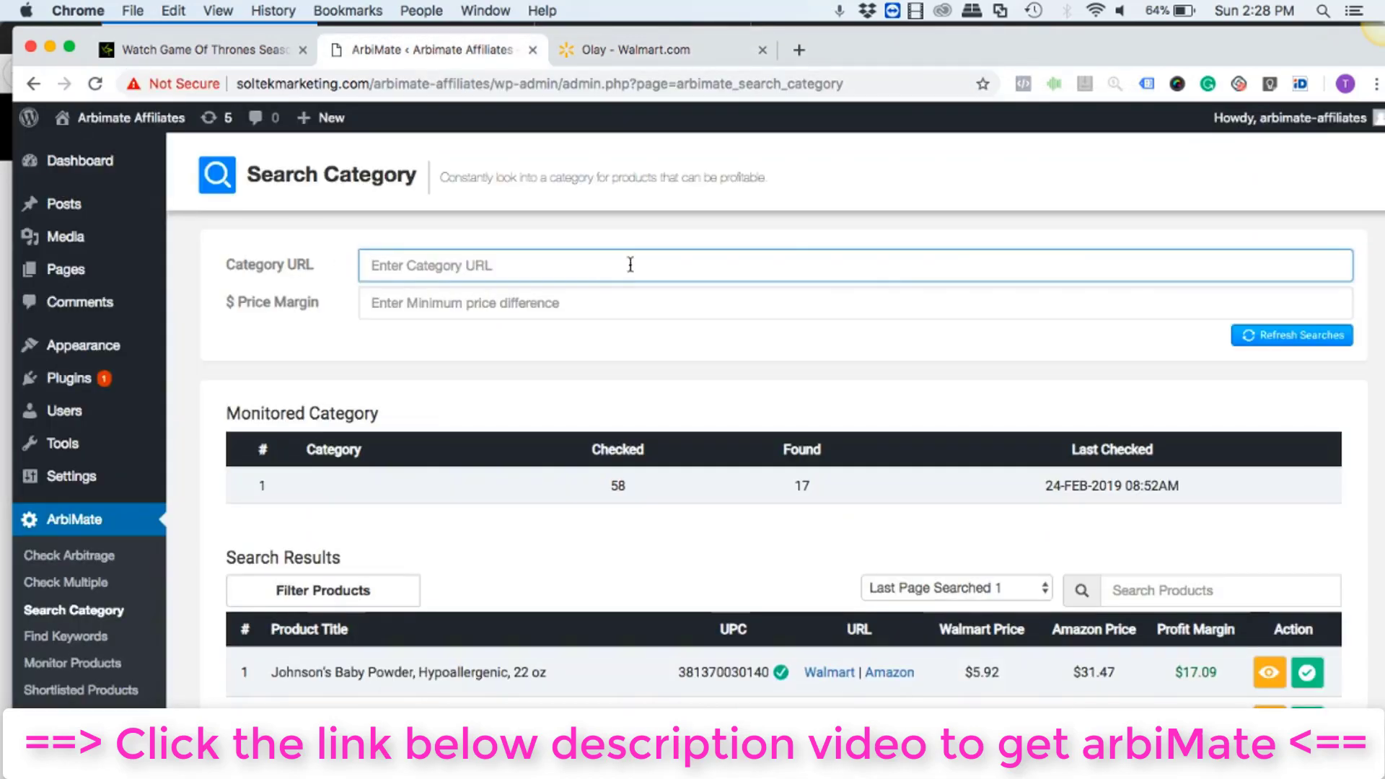
pyautogui.rightClick(587, 262)
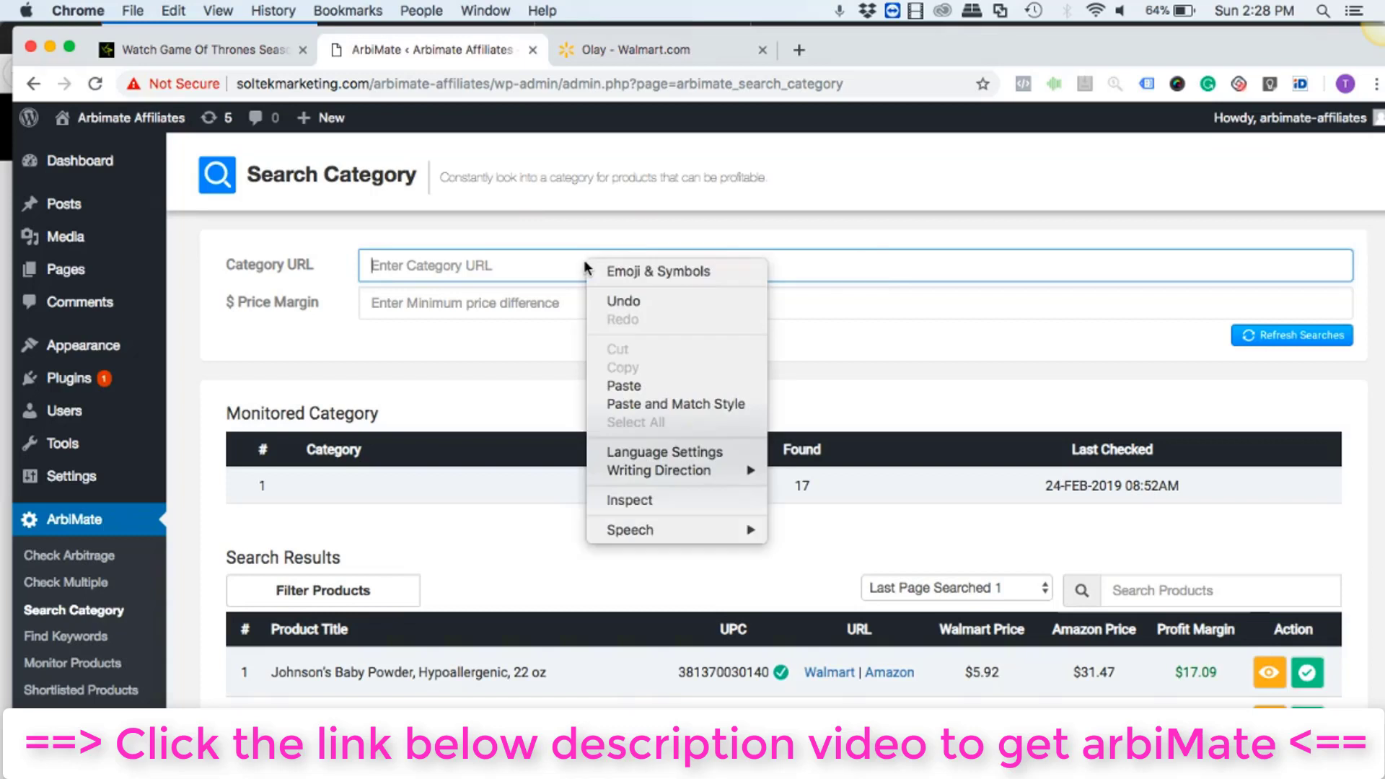
pyautogui.click(624, 387)
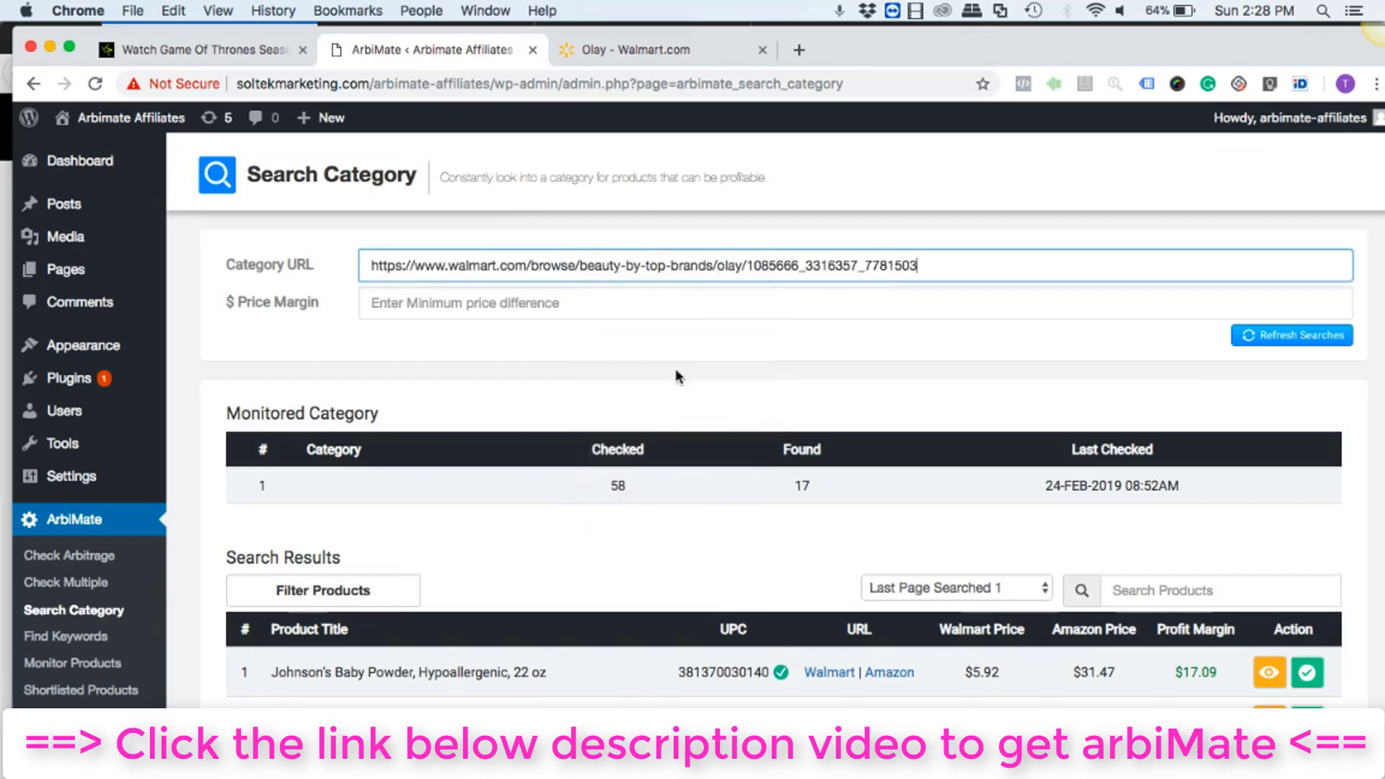
# Run Refresh Searches on the Olay category and scroll the incoming results
pyautogui.click(1289, 338)
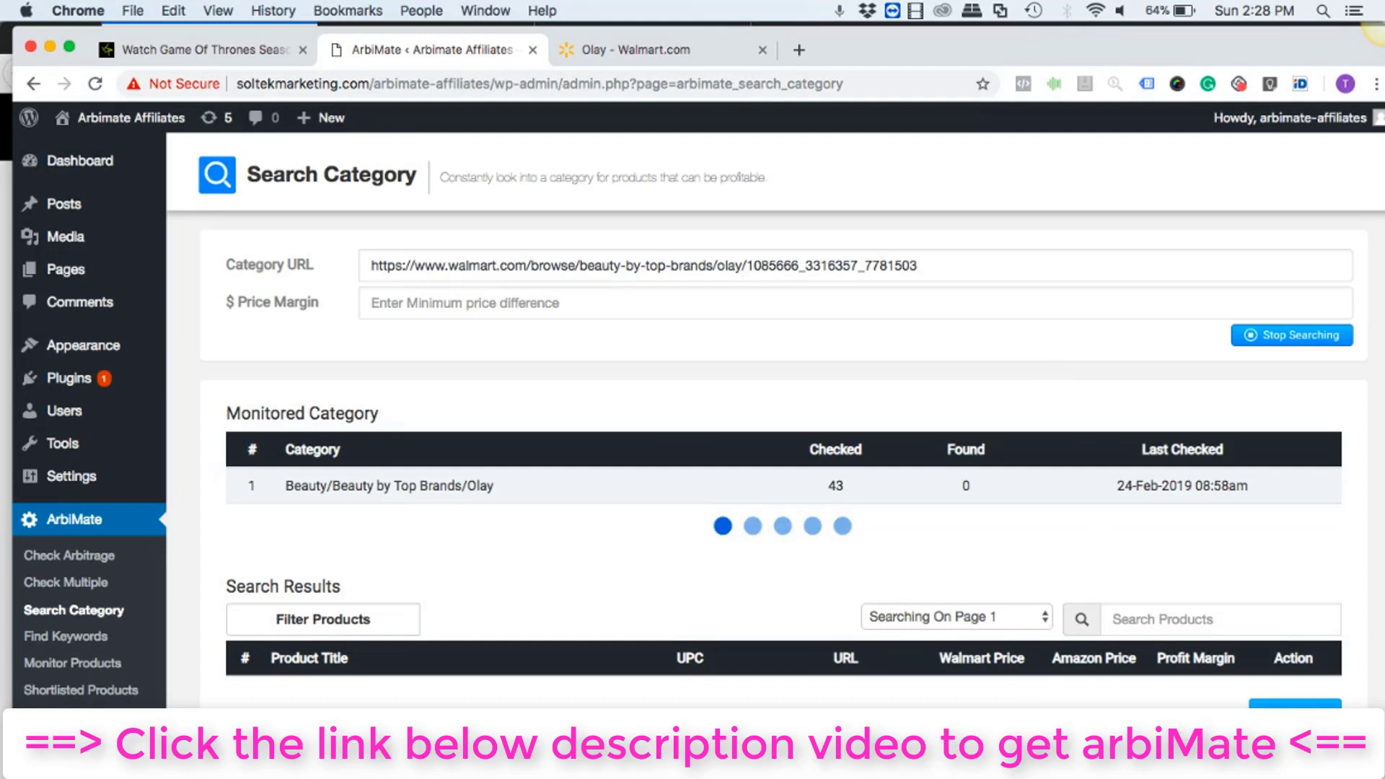
pyautogui.scroll(-1, 790, 566)
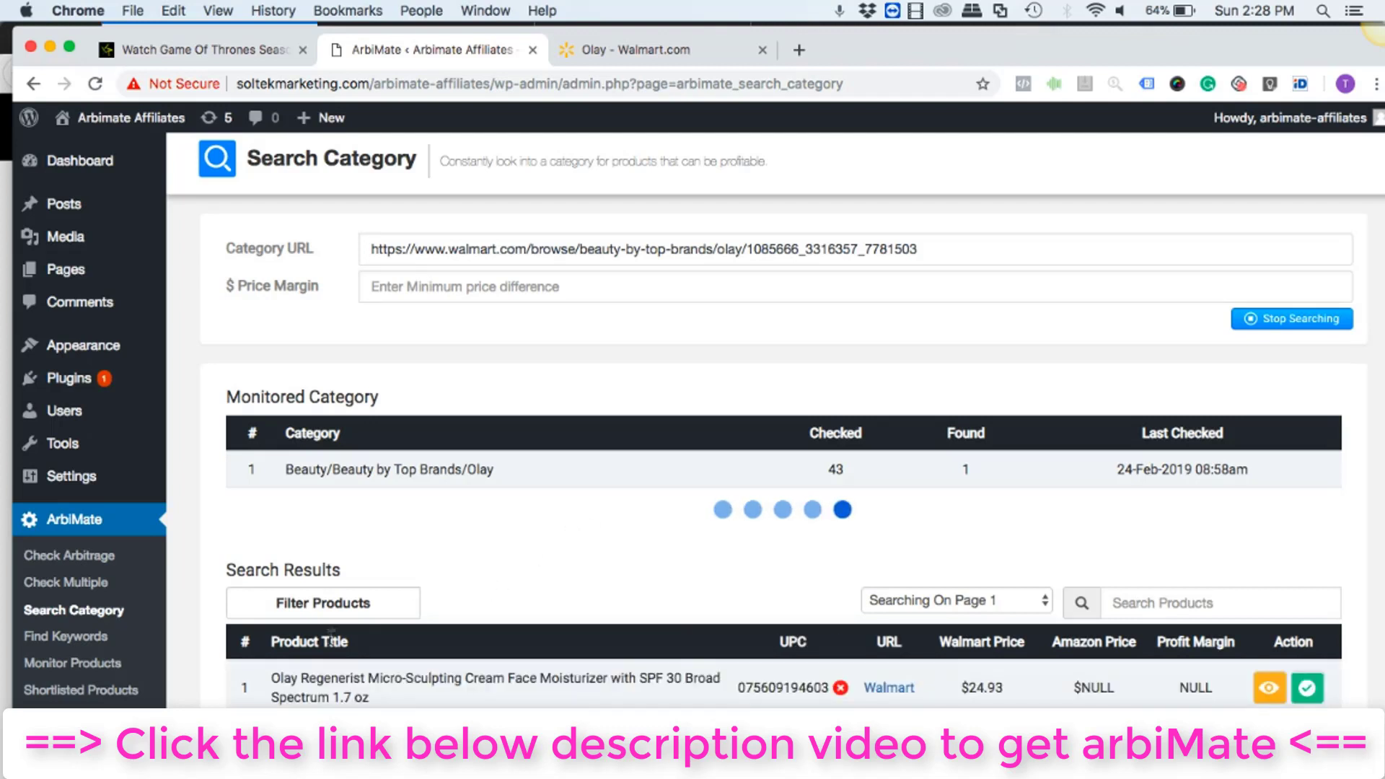
pyautogui.scroll(-1, 452, 637)
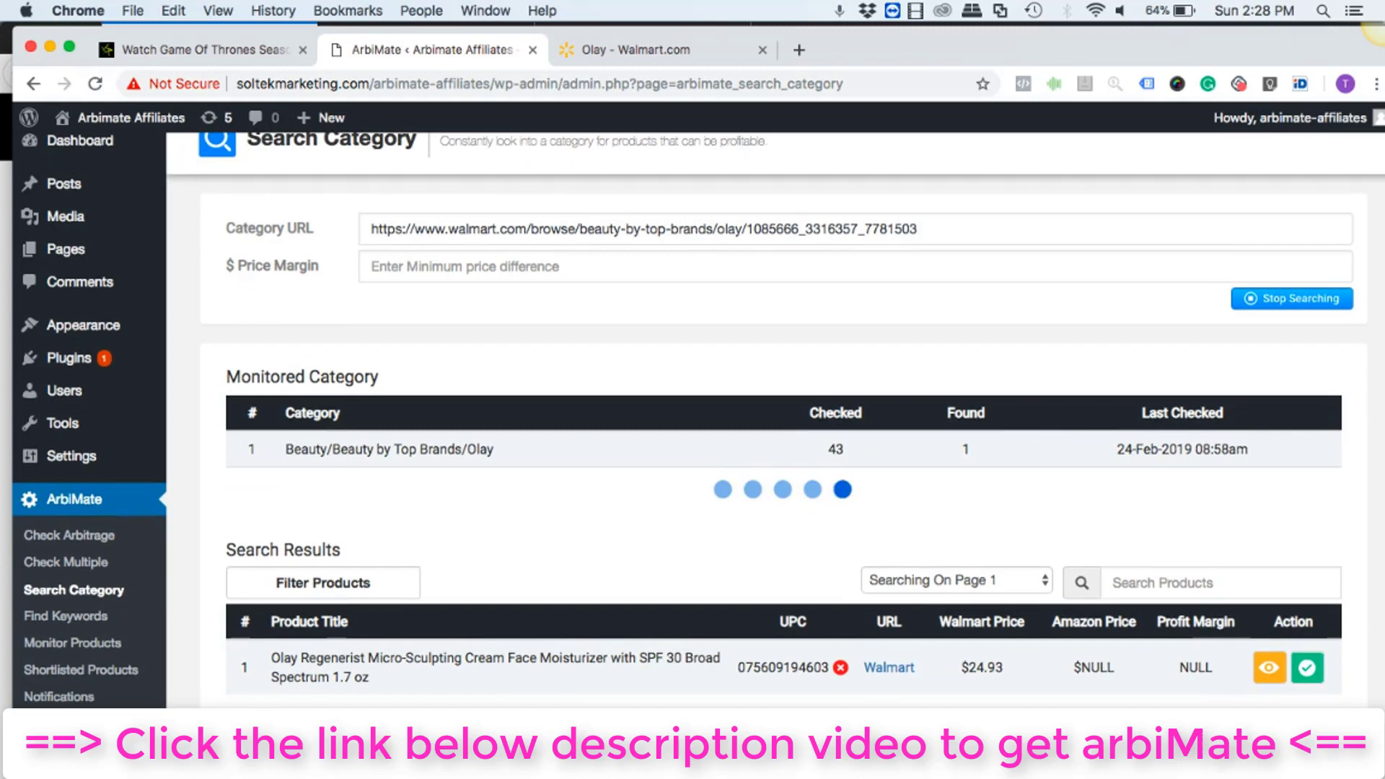
pyautogui.scroll(-3, 324, 653)
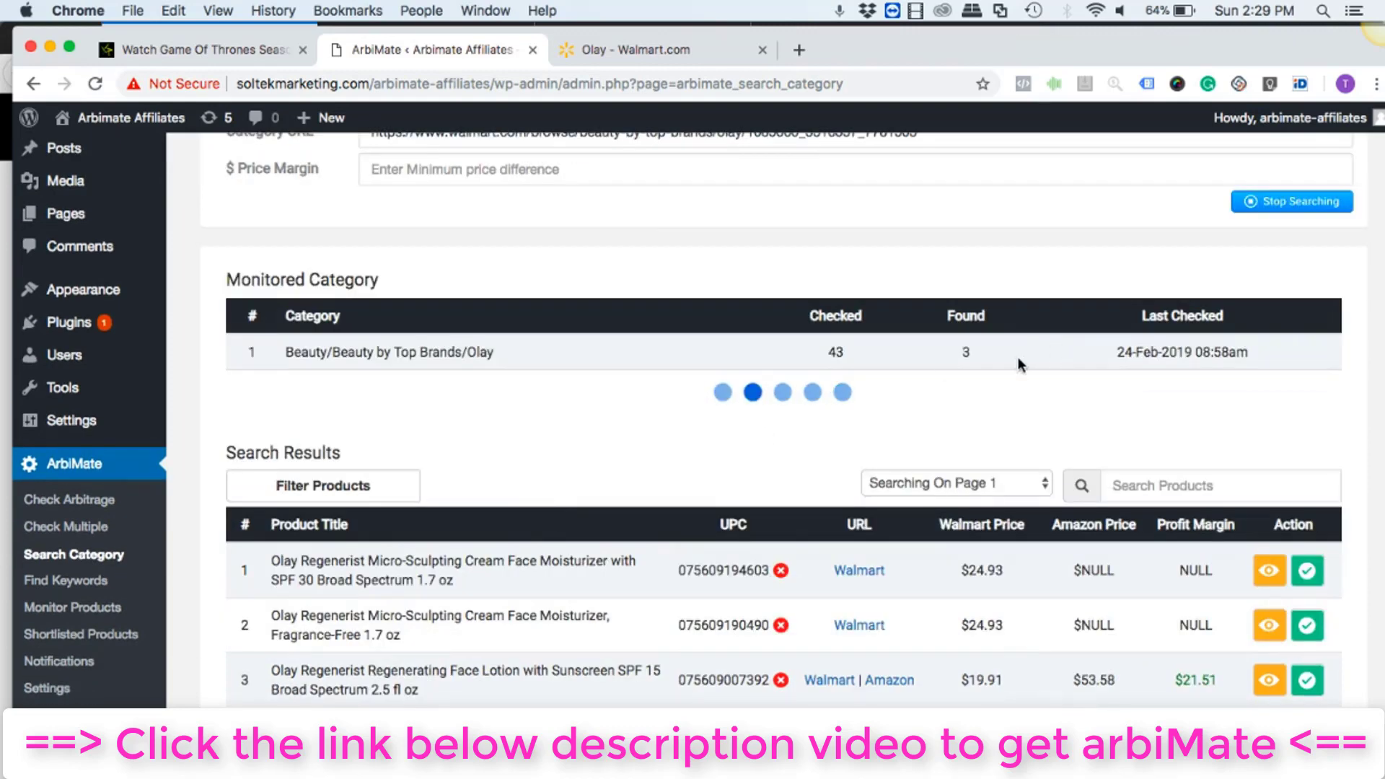
pyautogui.scroll(-1, 784, 420)
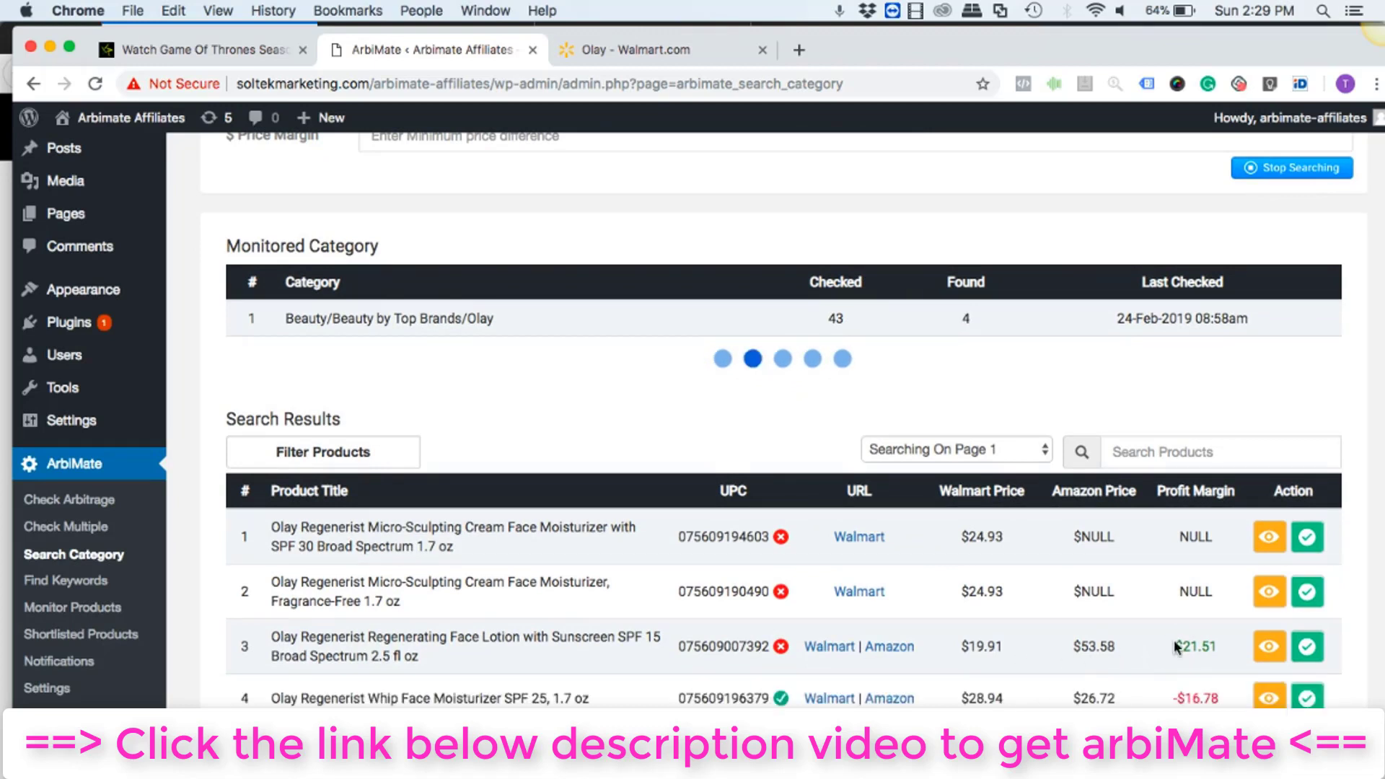
# Highlight row 3's $21.51 profit margin and review the remaining search results
pyautogui.moveTo(1167, 647); pyautogui.dragTo(1221, 649)
pyautogui.click(1222, 648)
pyautogui.scroll(-1, 1074, 673)
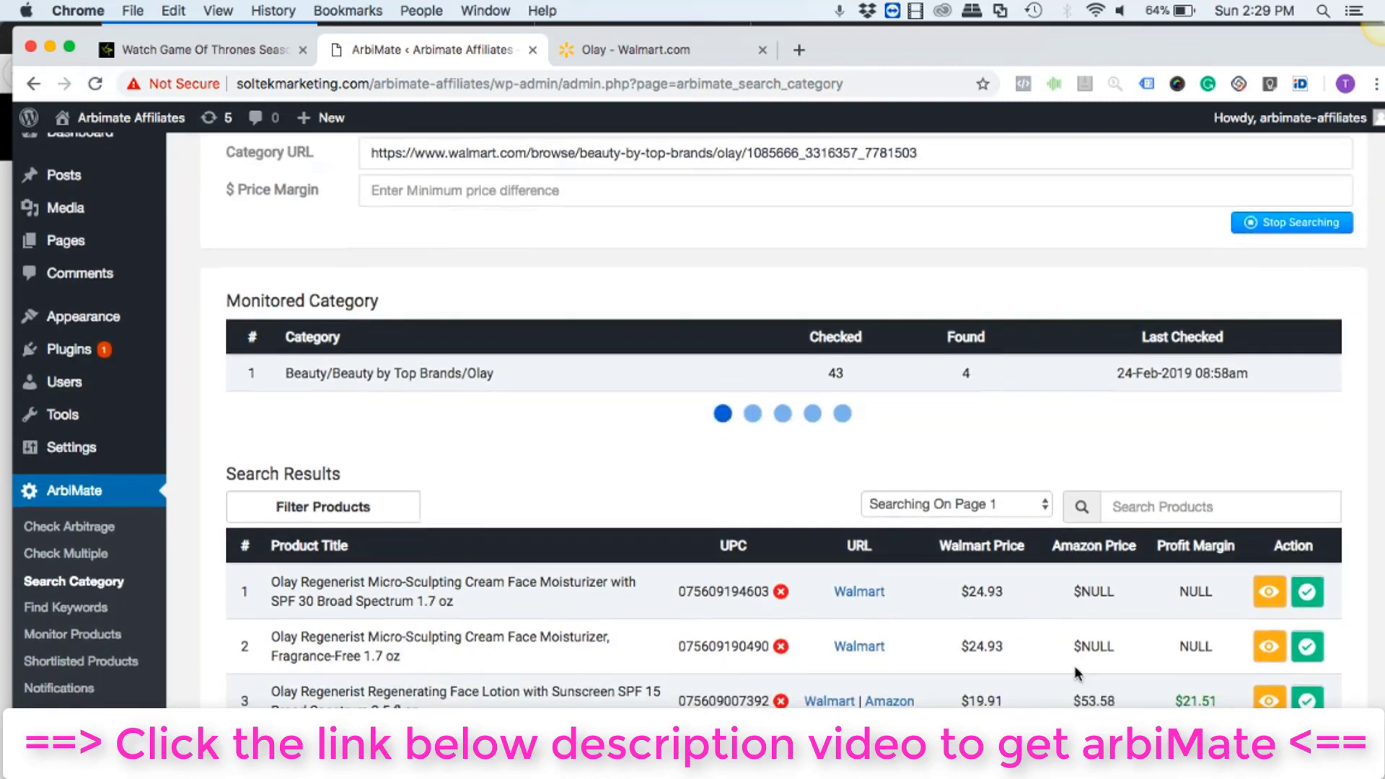
pyautogui.scroll(3, 1075, 667)
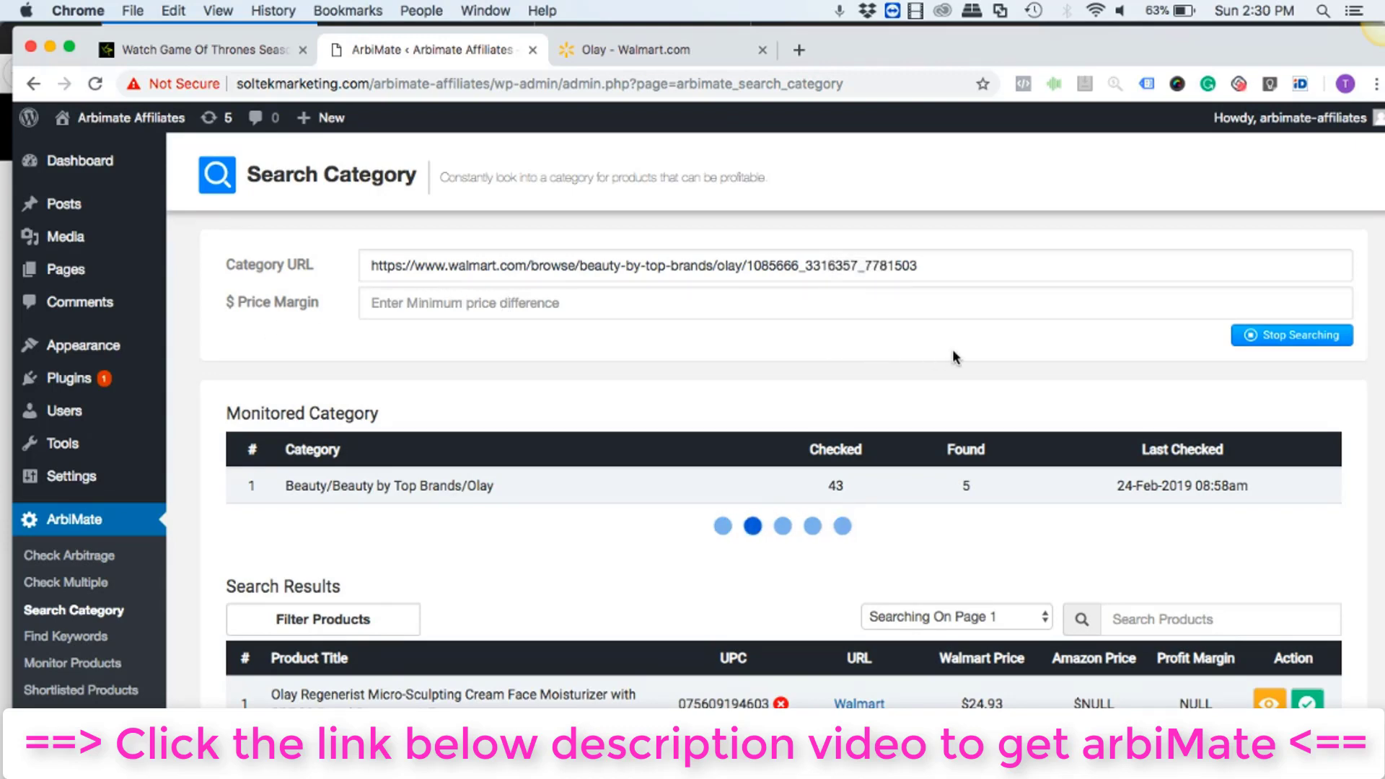
pyautogui.scroll(-1, 938, 357)
pyautogui.scroll(-4, 863, 365)
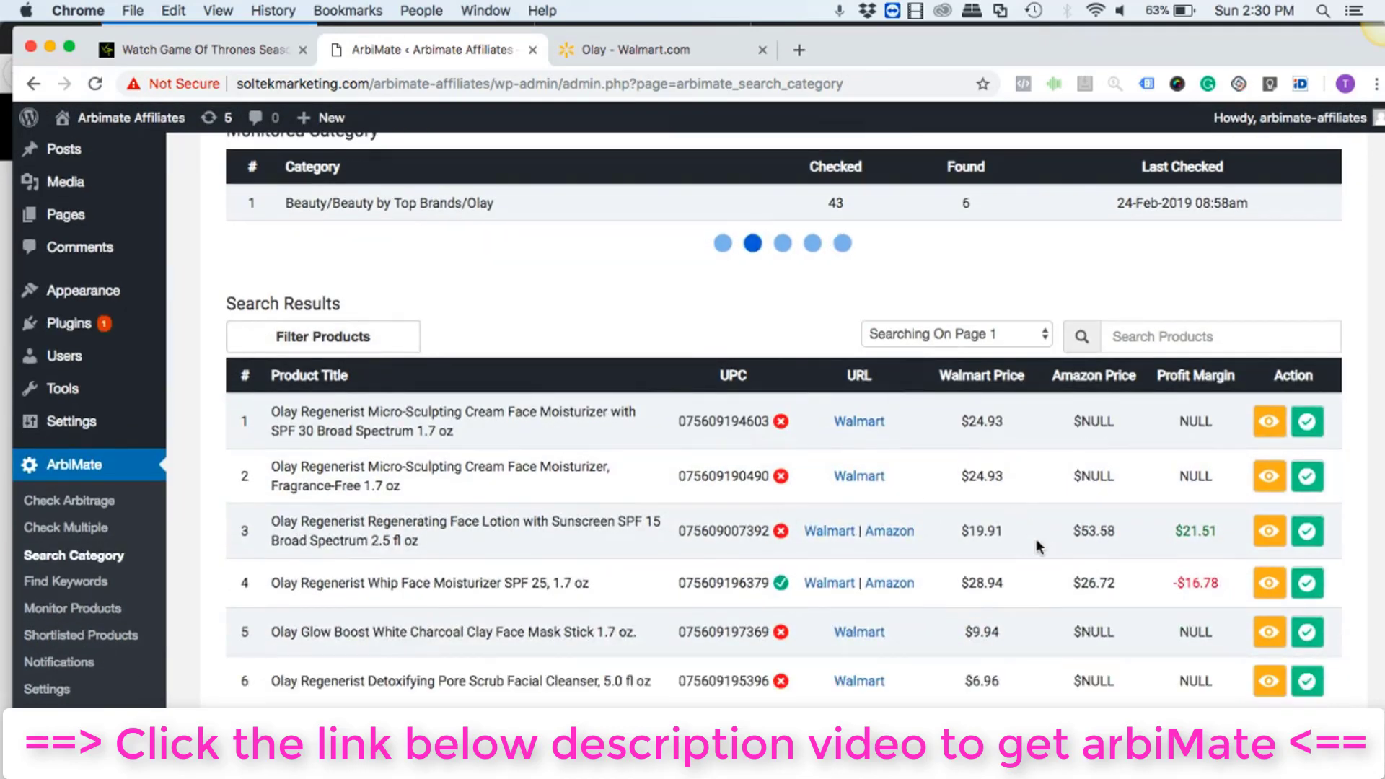
pyautogui.scroll(-1, 938, 583)
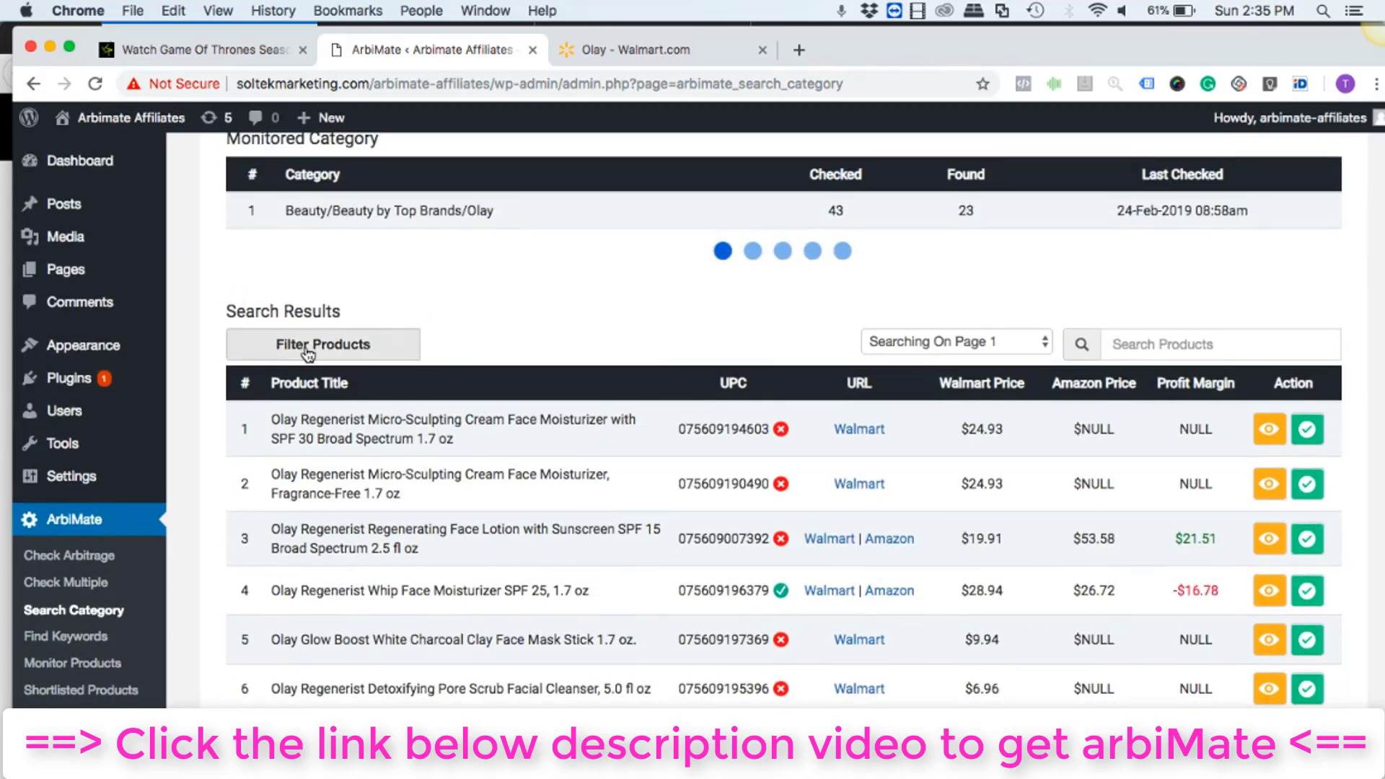
# Sort the Olay results with the Profit Margin High To Low filter
pyautogui.click(311, 345)
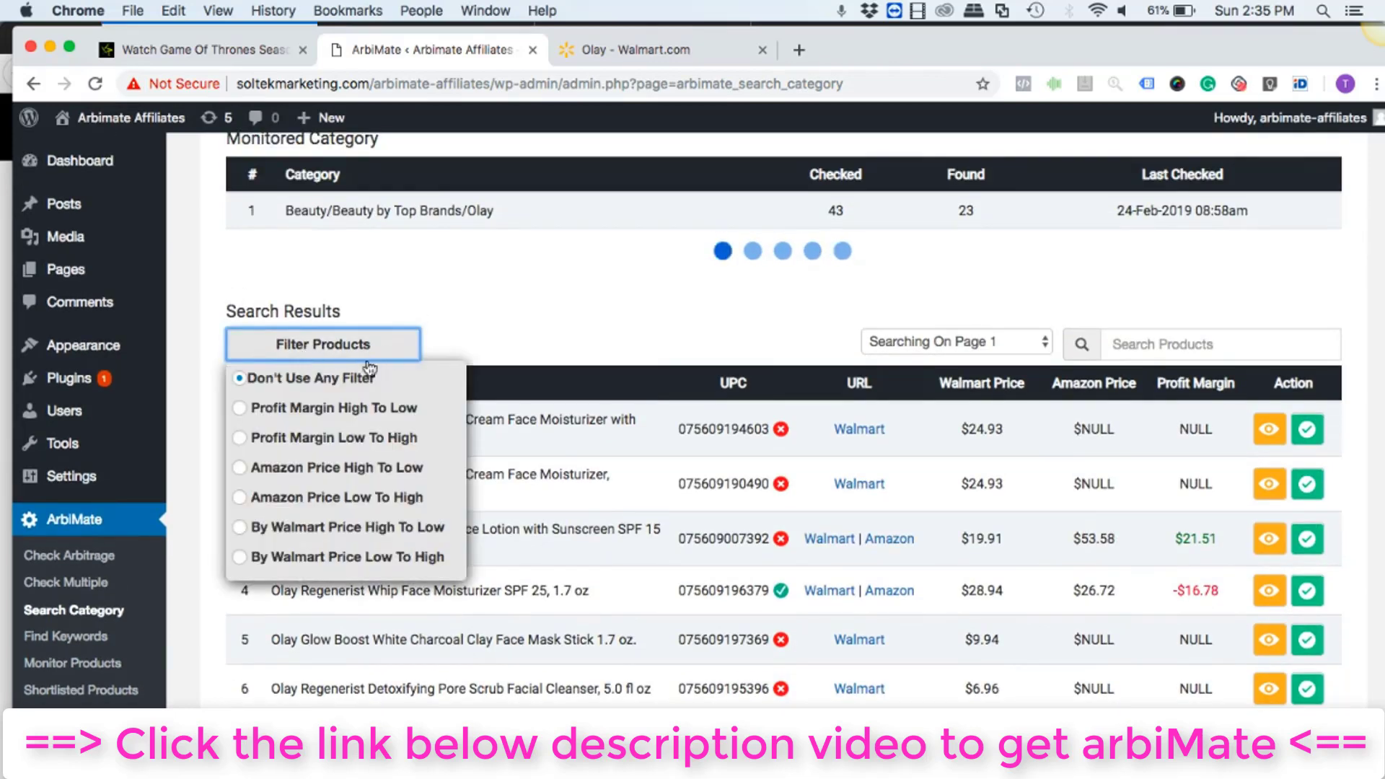
pyautogui.click(372, 408)
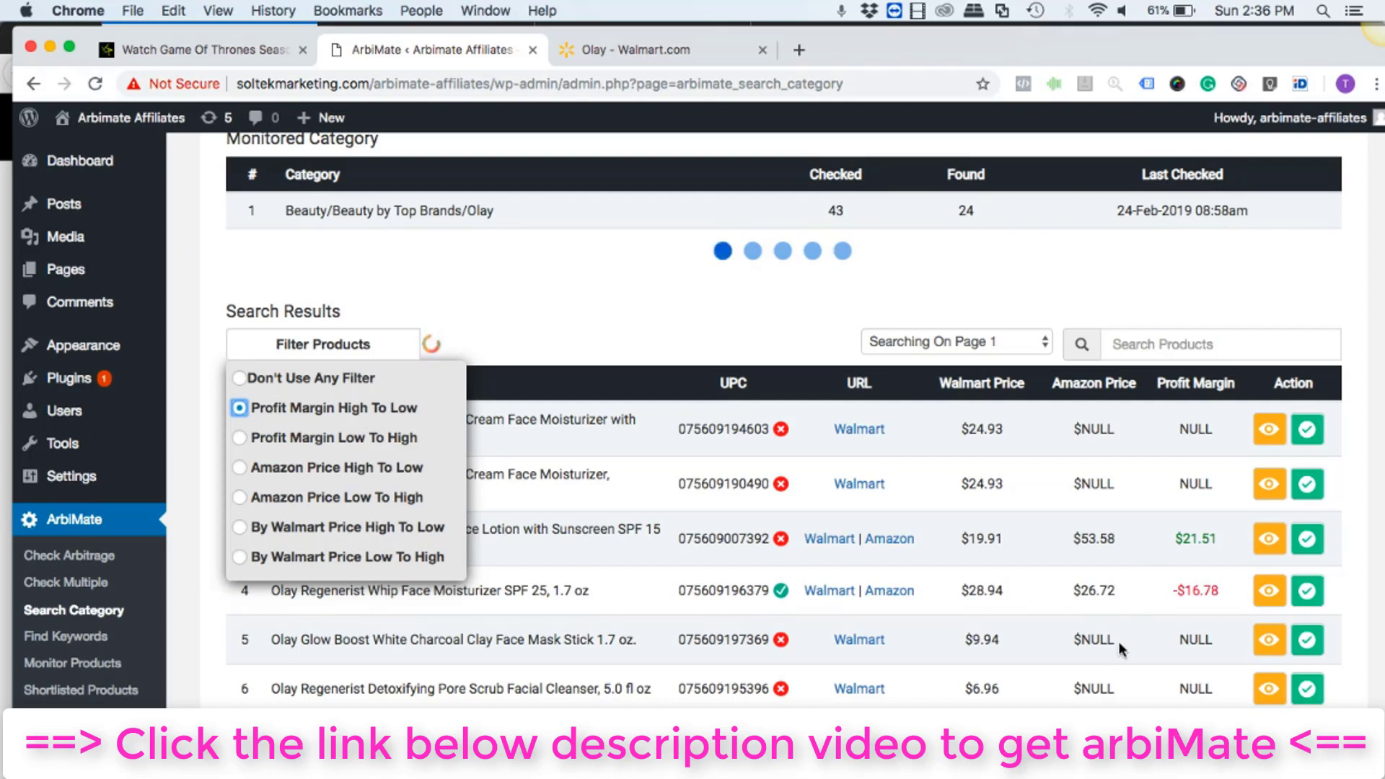
pyautogui.click(332, 346)
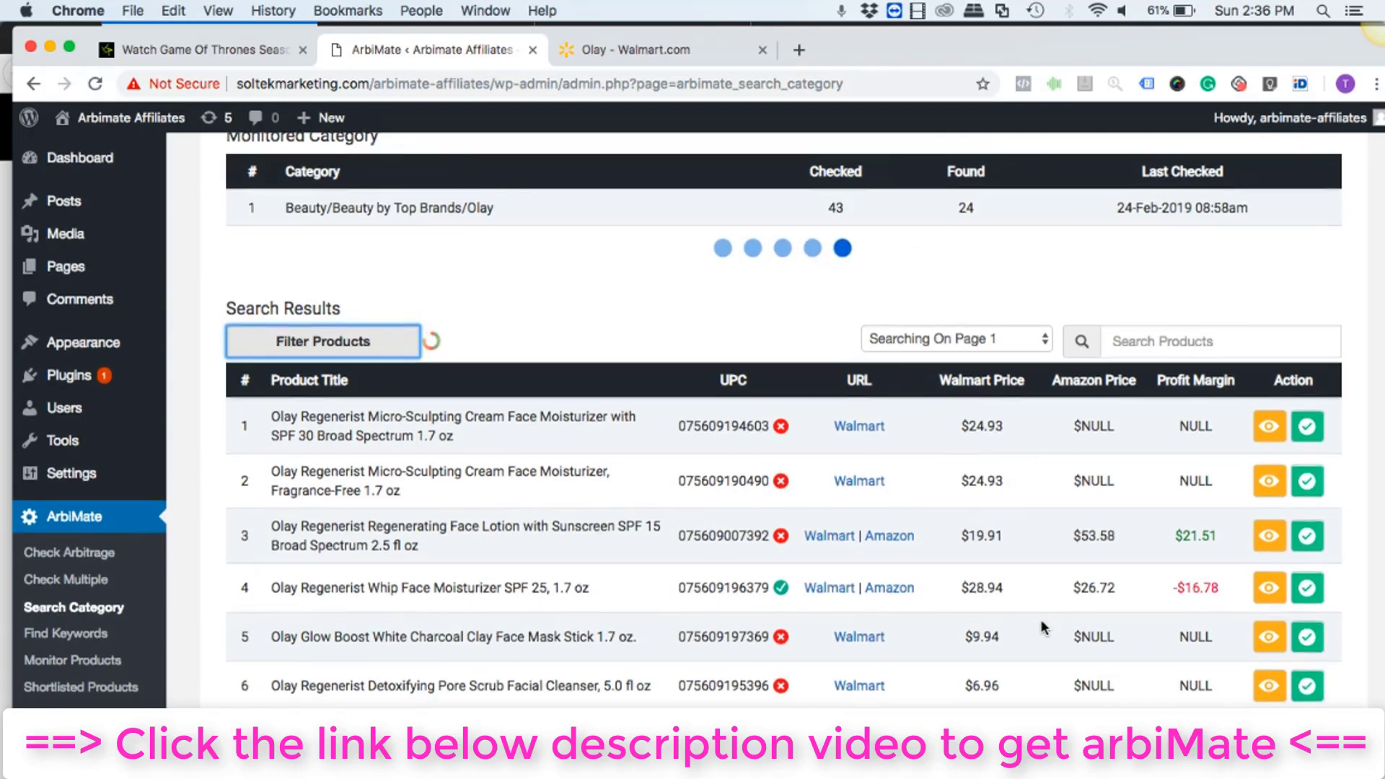
# Mark row 3's $21.51 profit margin while scanning the sorted results
pyautogui.scroll(-5, 1041, 619)
pyautogui.scroll(-4, 1040, 620)
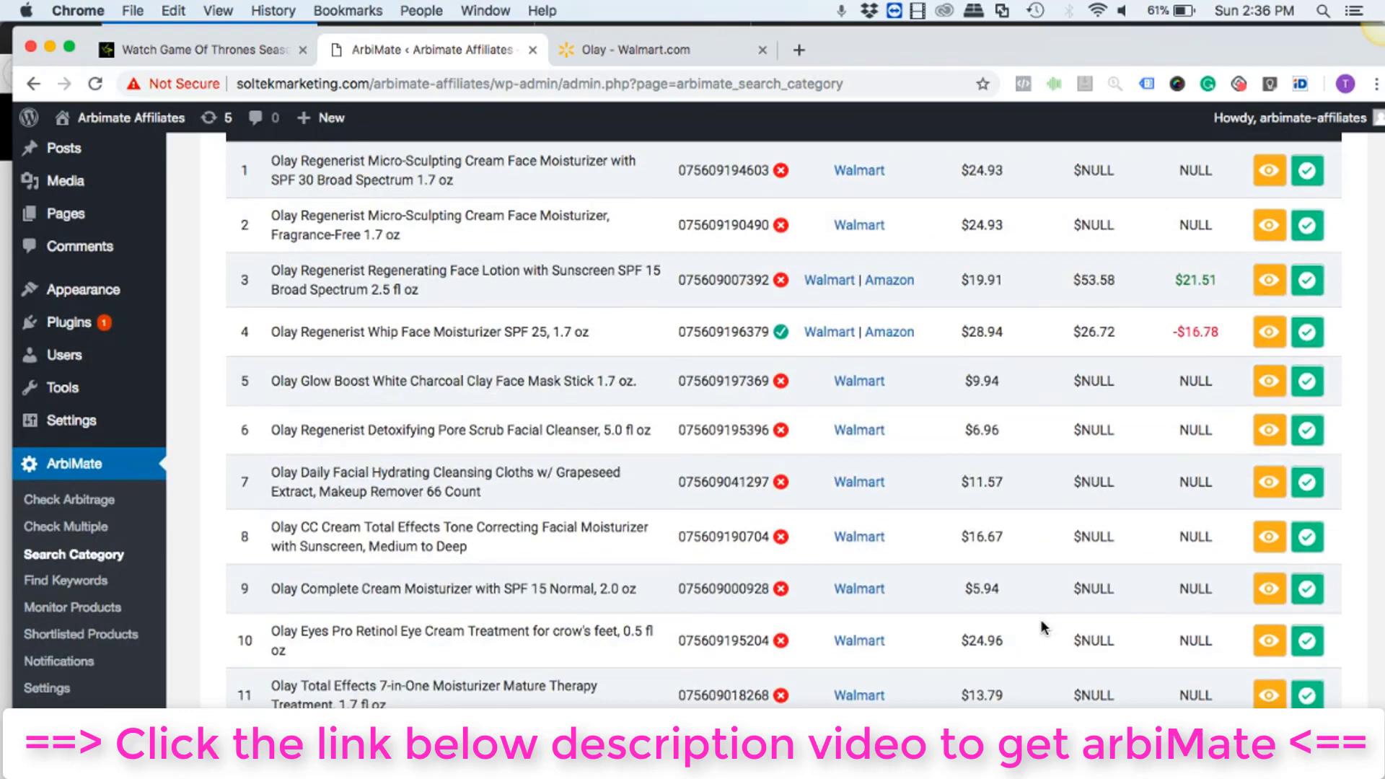
pyautogui.scroll(5, 1041, 619)
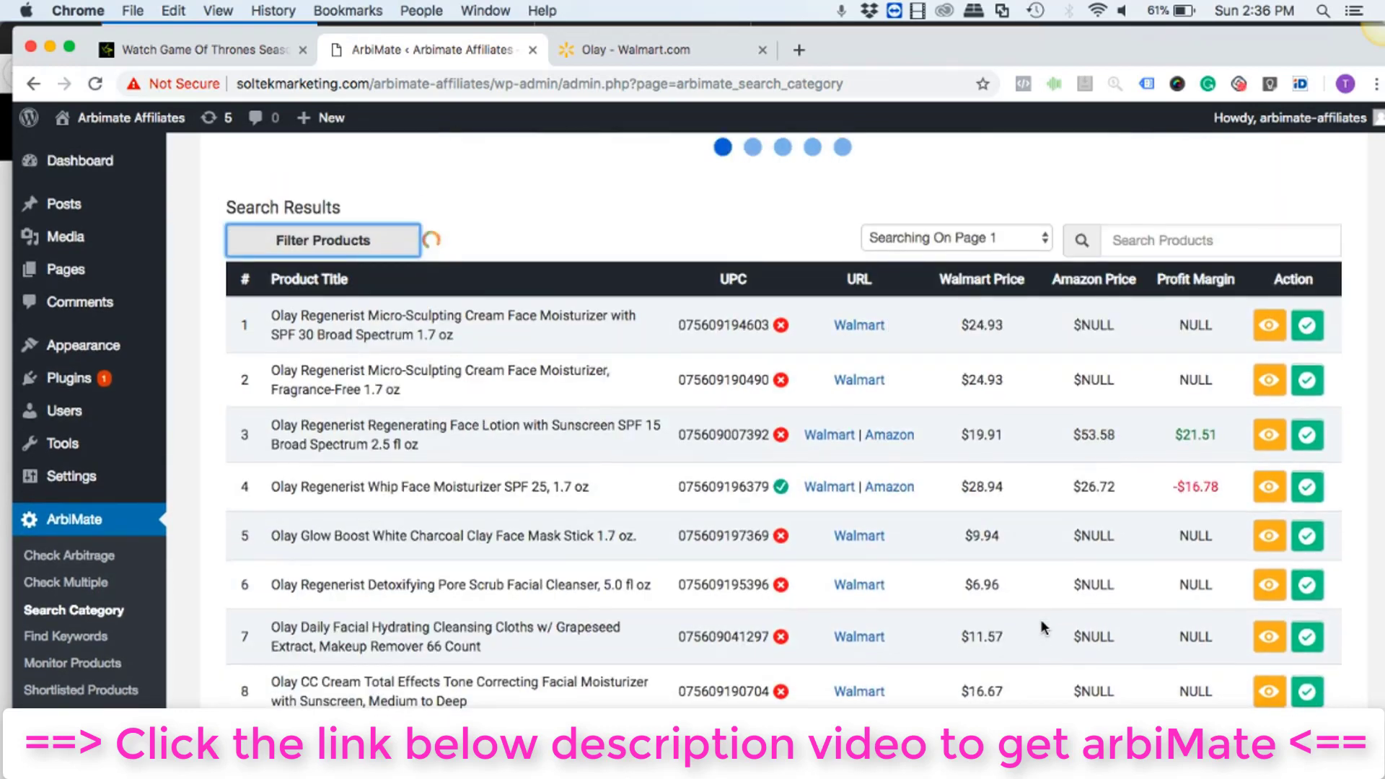
pyautogui.doubleClick(1176, 436)
pyautogui.scroll(-1, 1123, 614)
pyautogui.scroll(-10, 1123, 614)
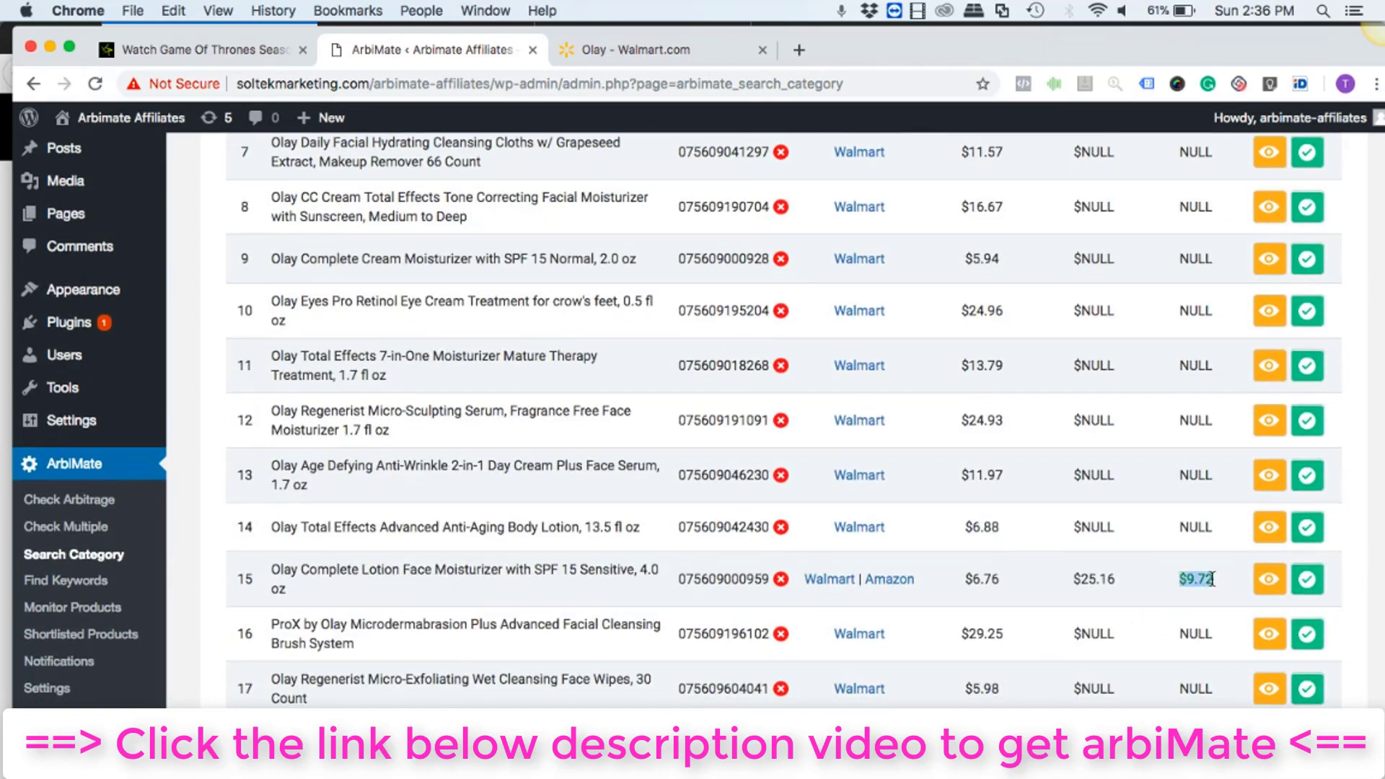
pyautogui.scroll(-3, 1212, 578)
# Highlight row 18's $3.42 margin and compare the other green profit margins
pyautogui.click(1183, 643)
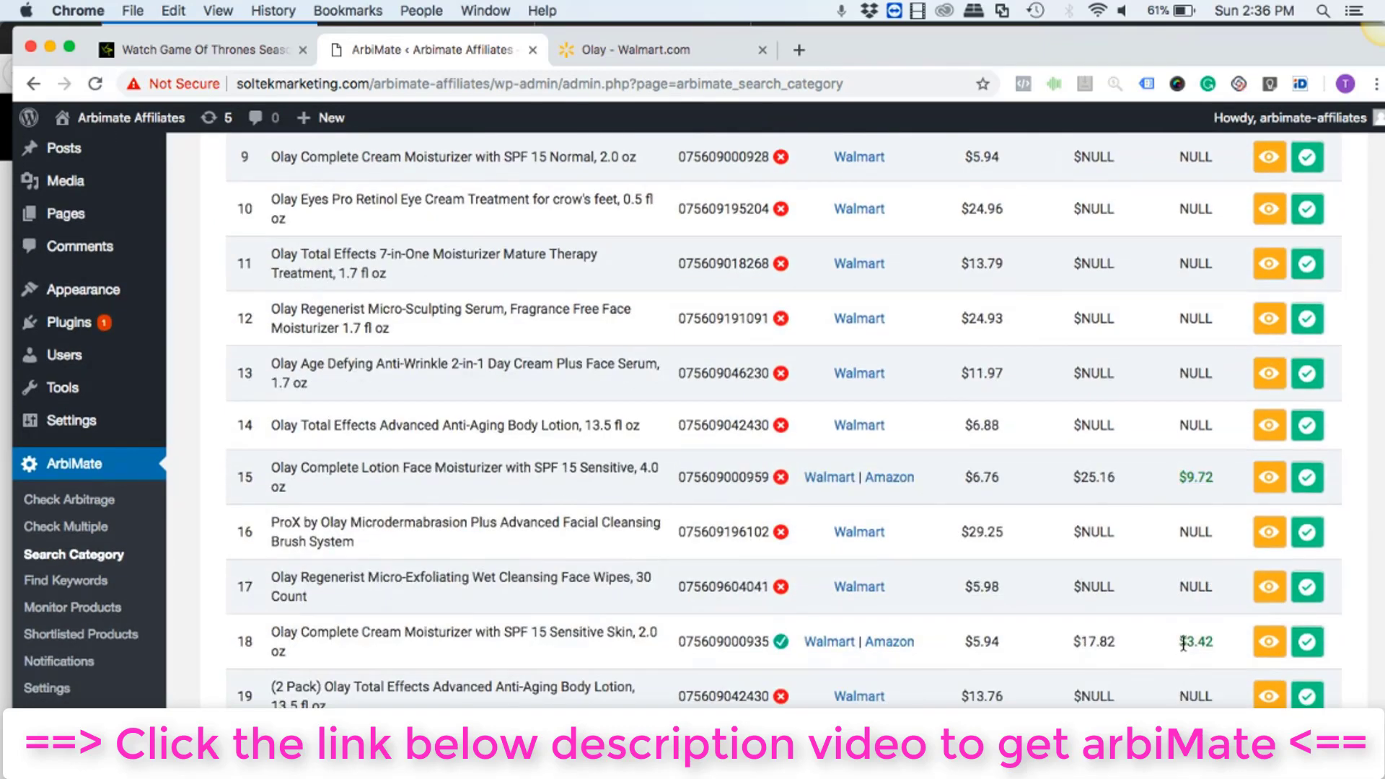
pyautogui.scroll(-10, 1225, 635)
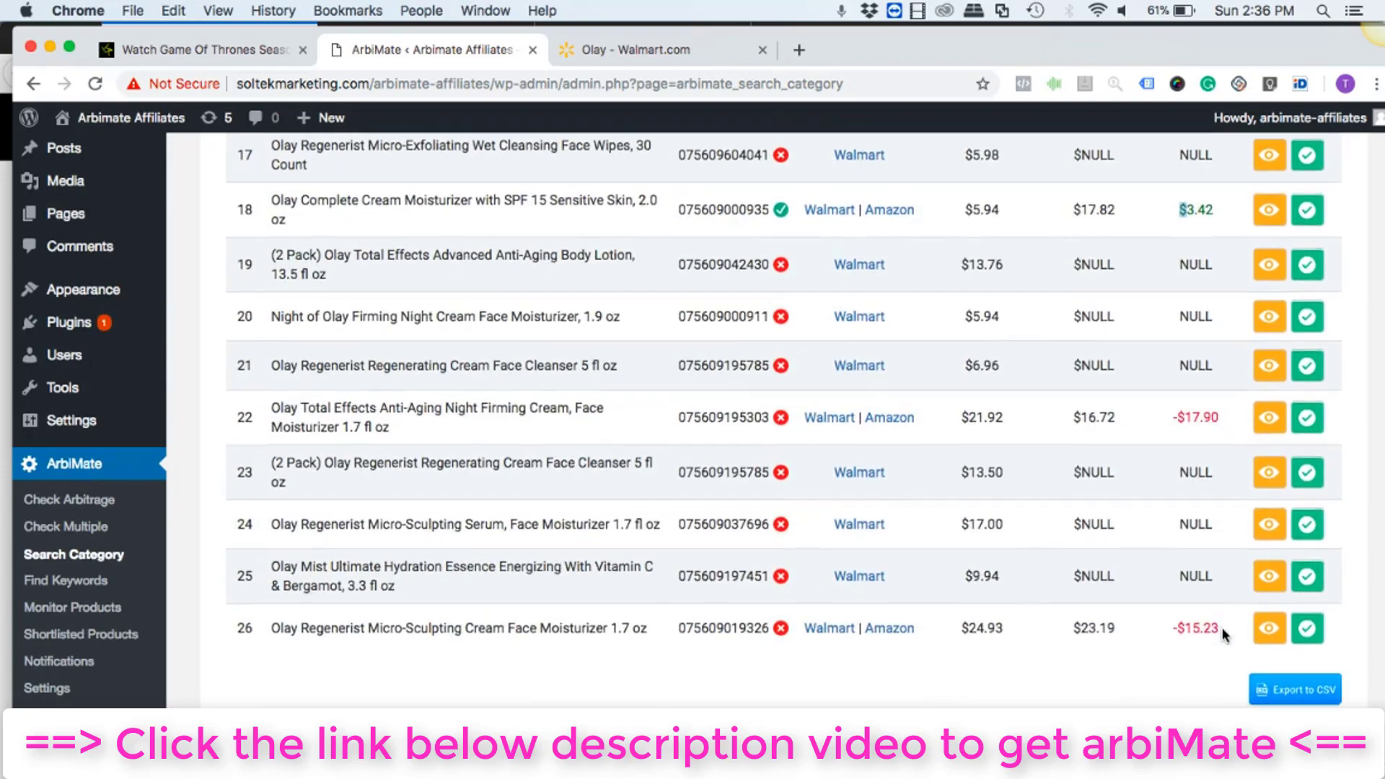
pyautogui.scroll(15, 1224, 635)
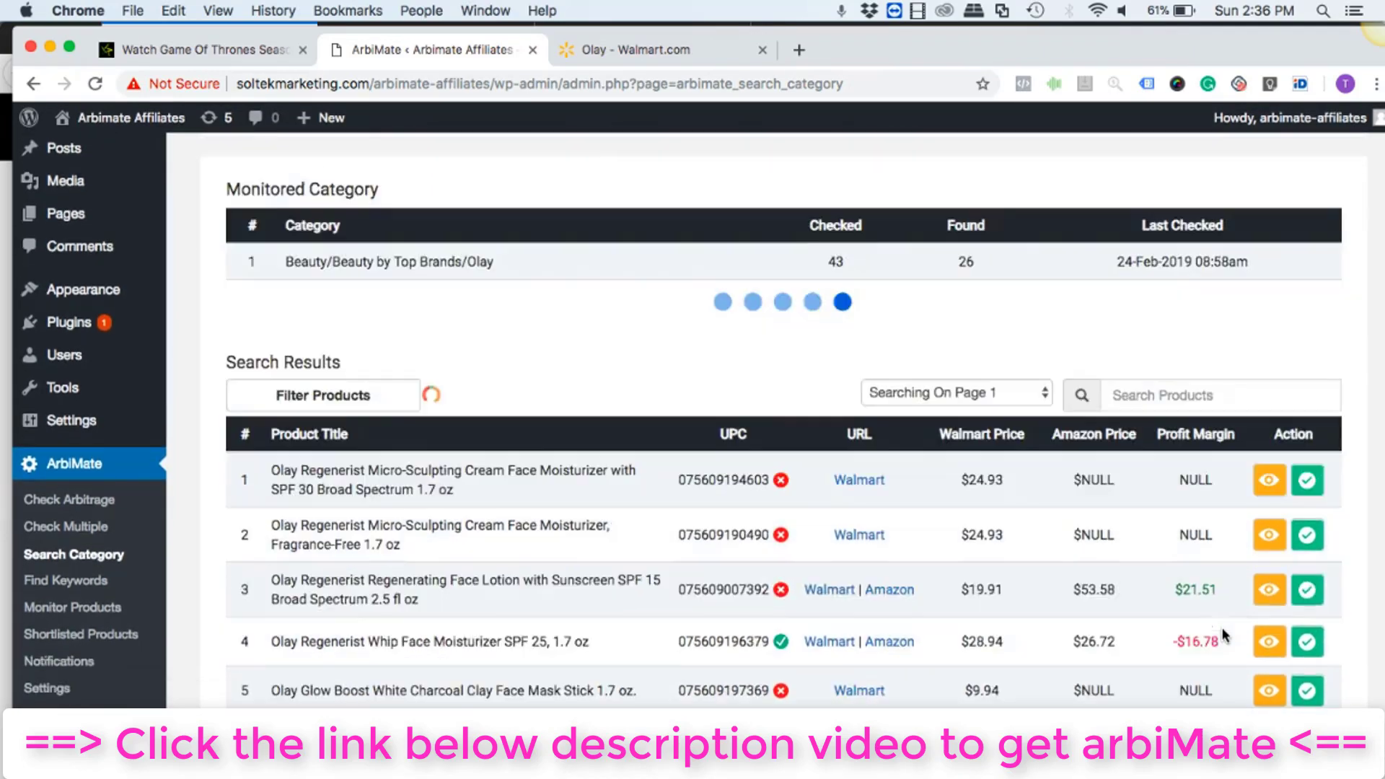
pyautogui.scroll(-5, 1190, 505)
pyautogui.scroll(3, 1166, 379)
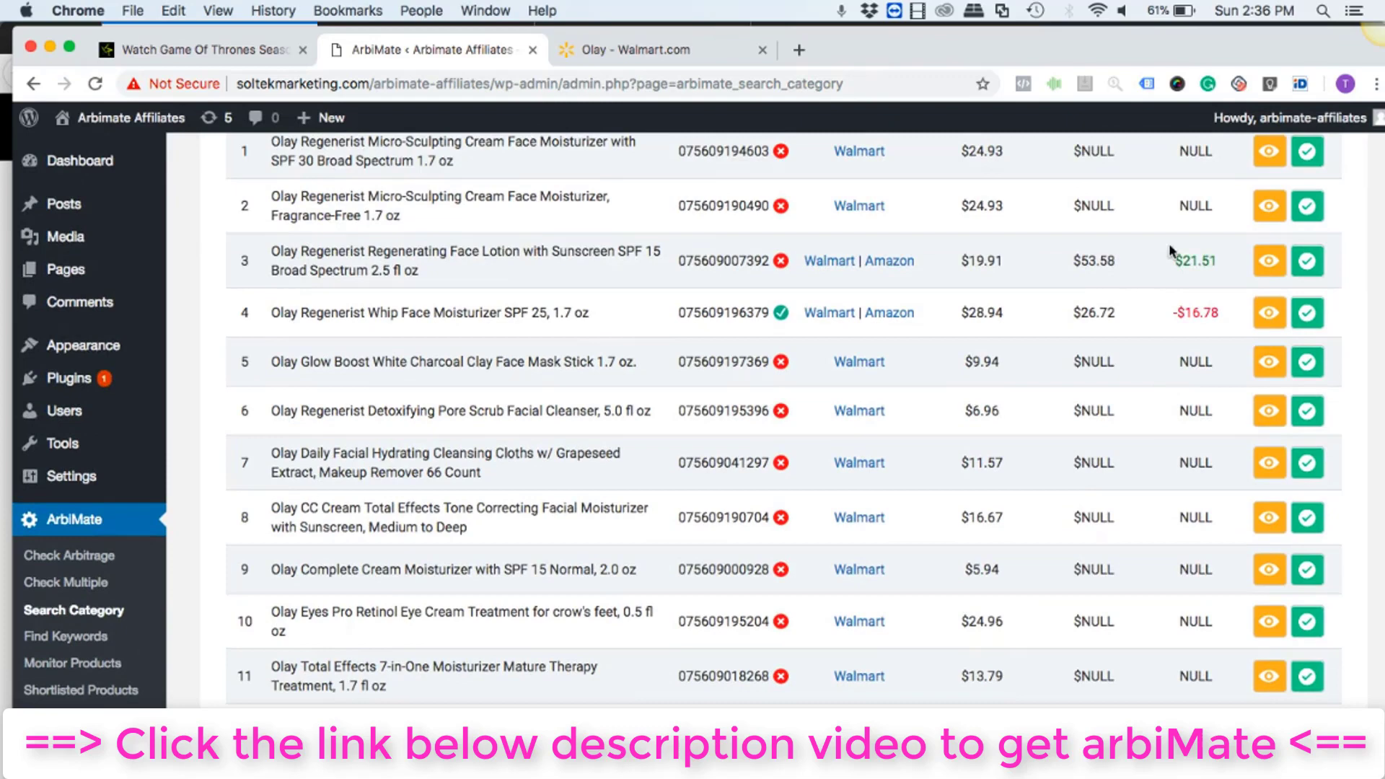
pyautogui.scroll(-5, 1184, 456)
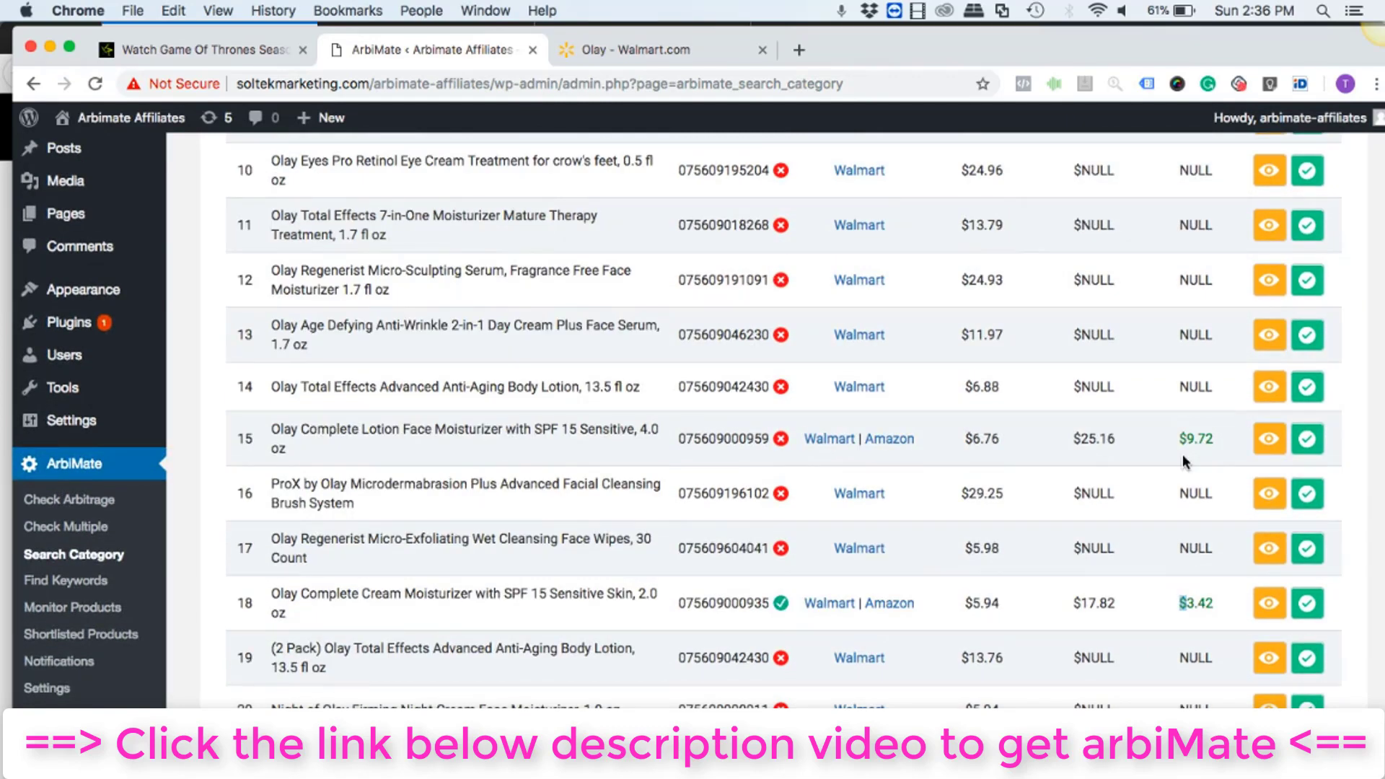
pyautogui.scroll(-1, 1179, 601)
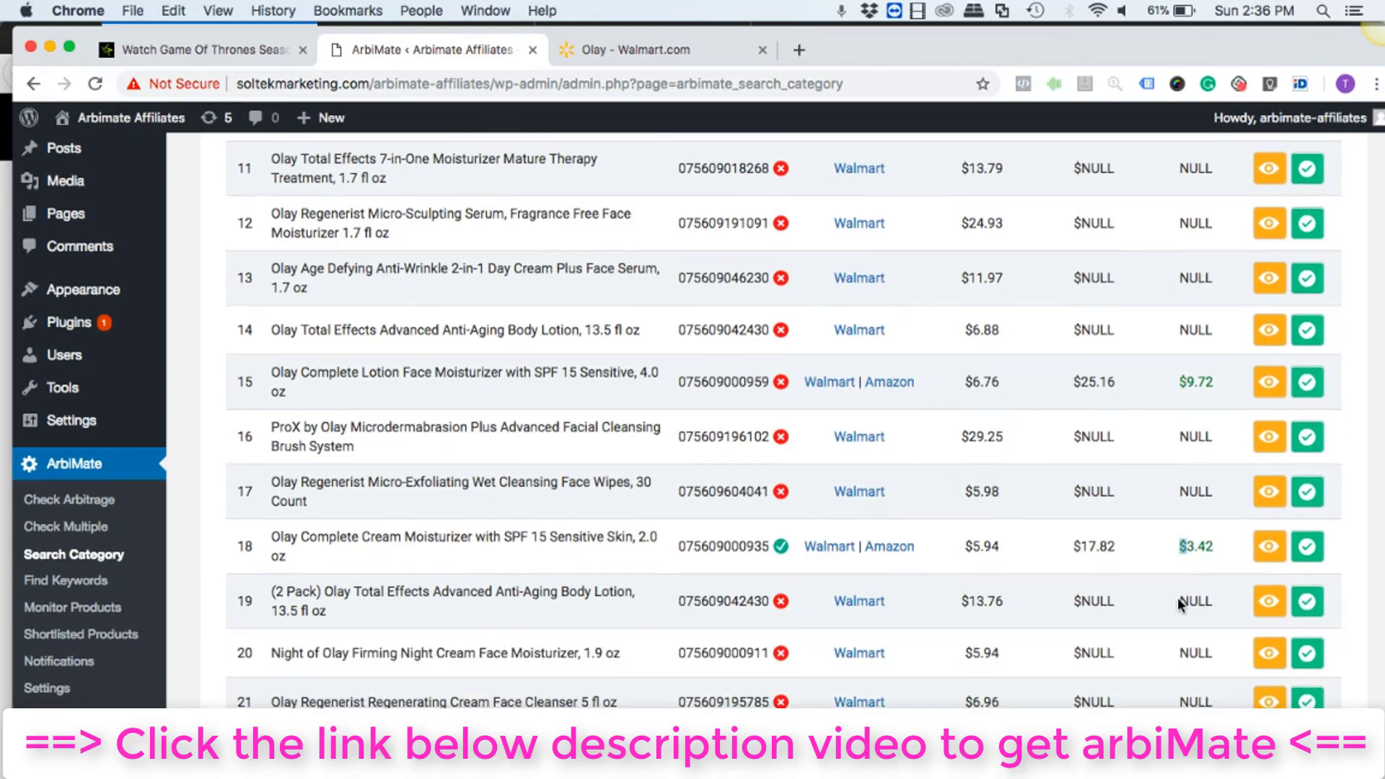
pyautogui.scroll(-3, 1179, 602)
pyautogui.scroll(15, 1153, 607)
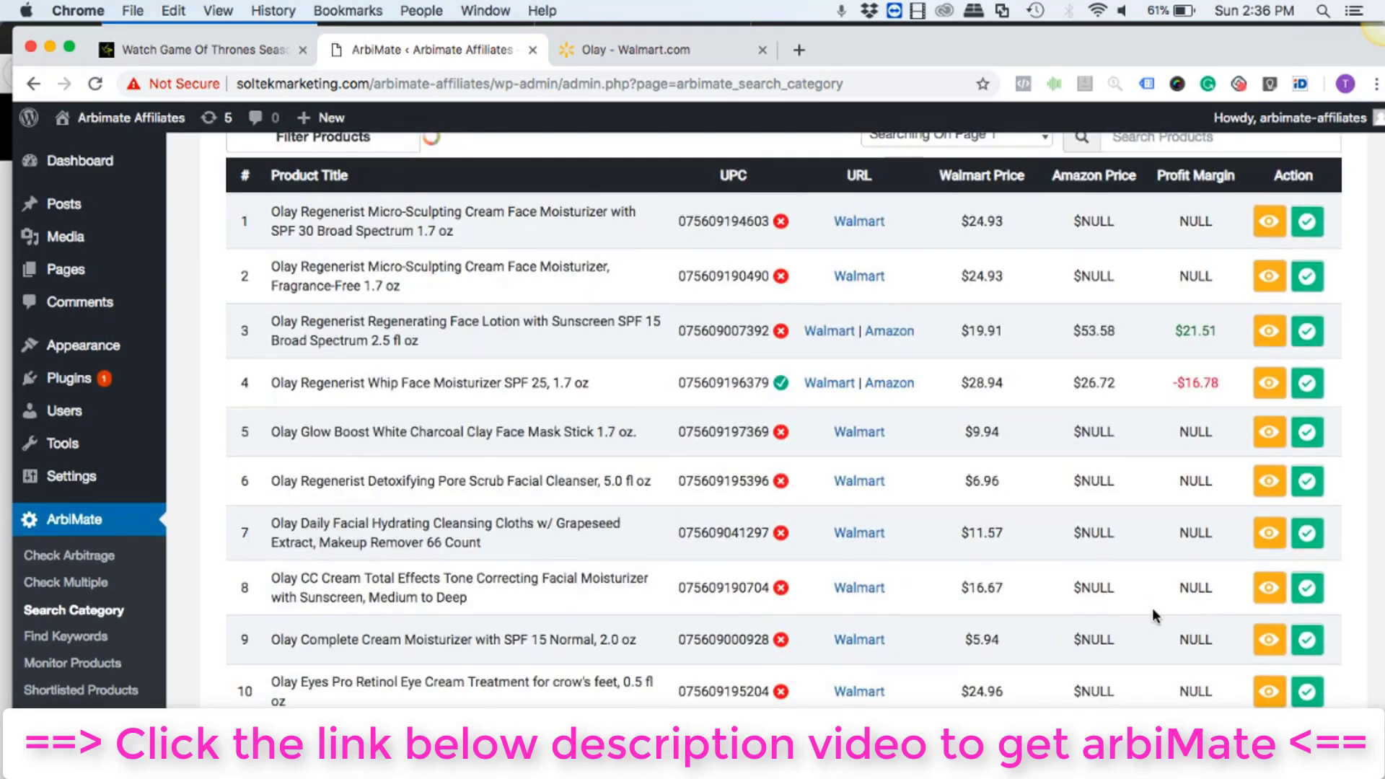
pyautogui.scroll(-3, 1153, 615)
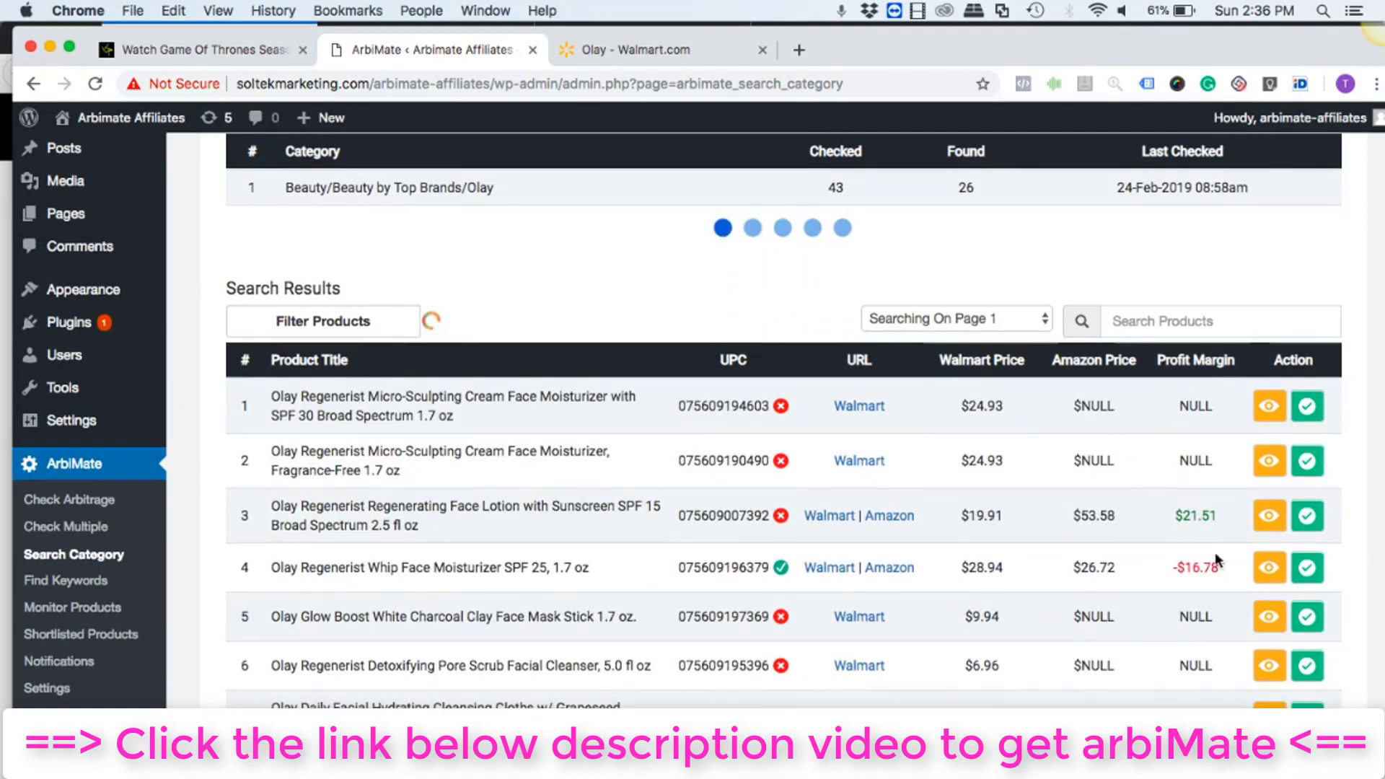
# Preview the row 3 Olay face lotion's details, shortlist it, and view Shortlisted Products
pyautogui.click(1263, 522)
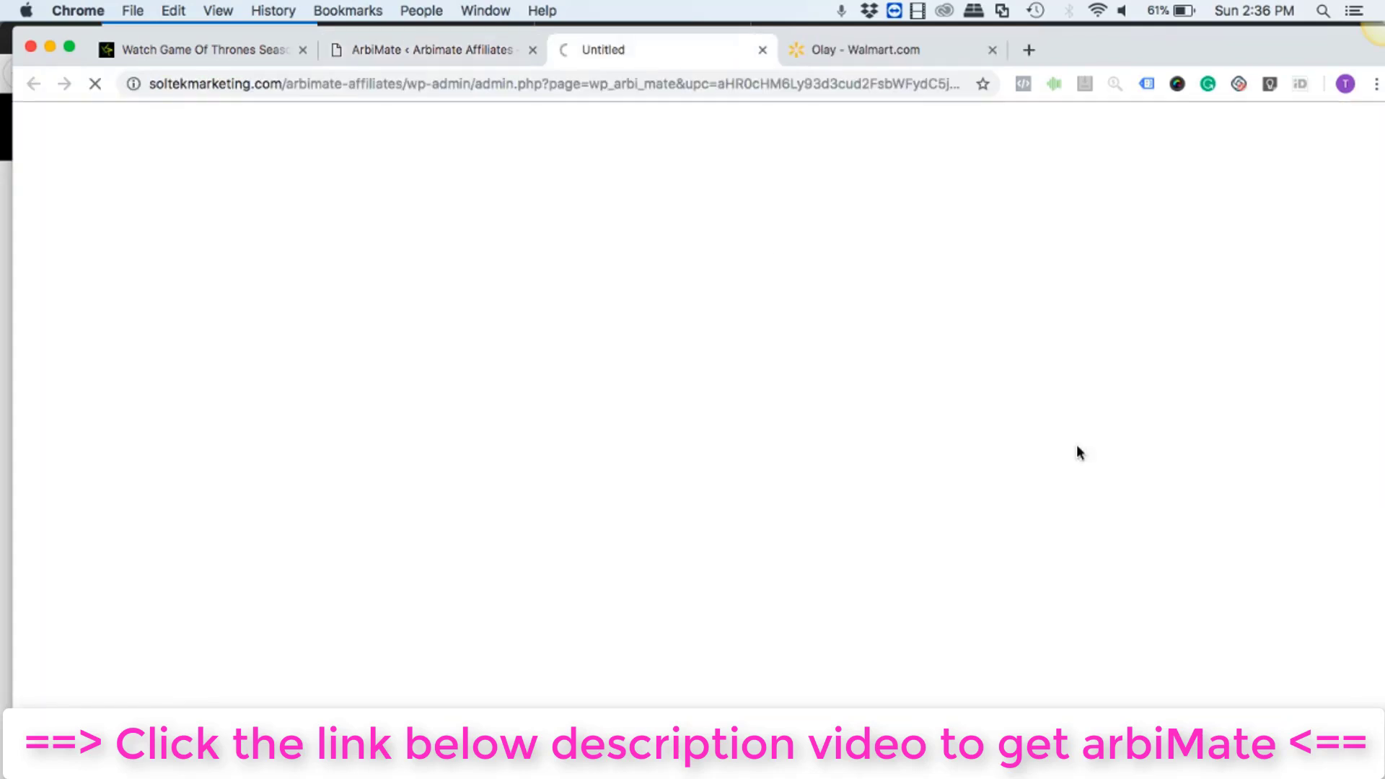
pyautogui.click(762, 51)
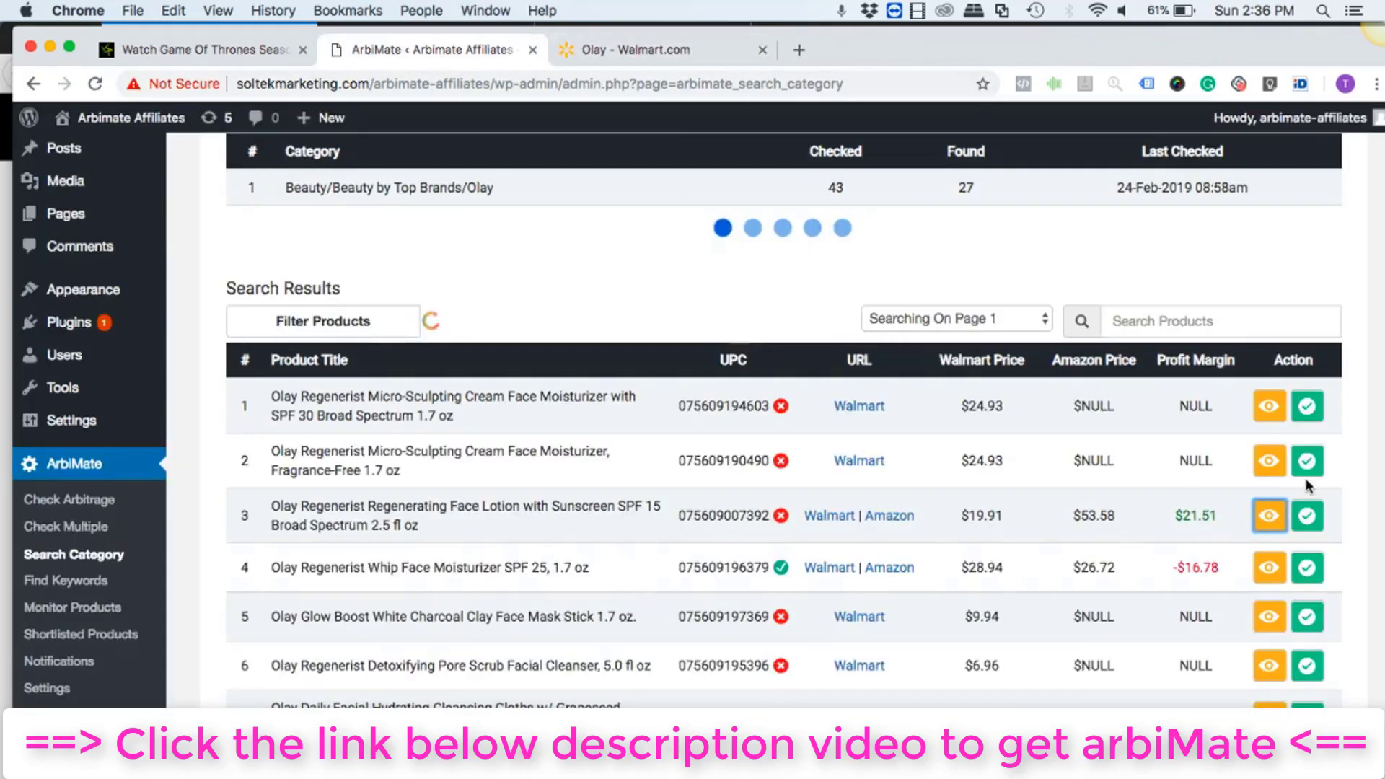
pyautogui.click(1307, 517)
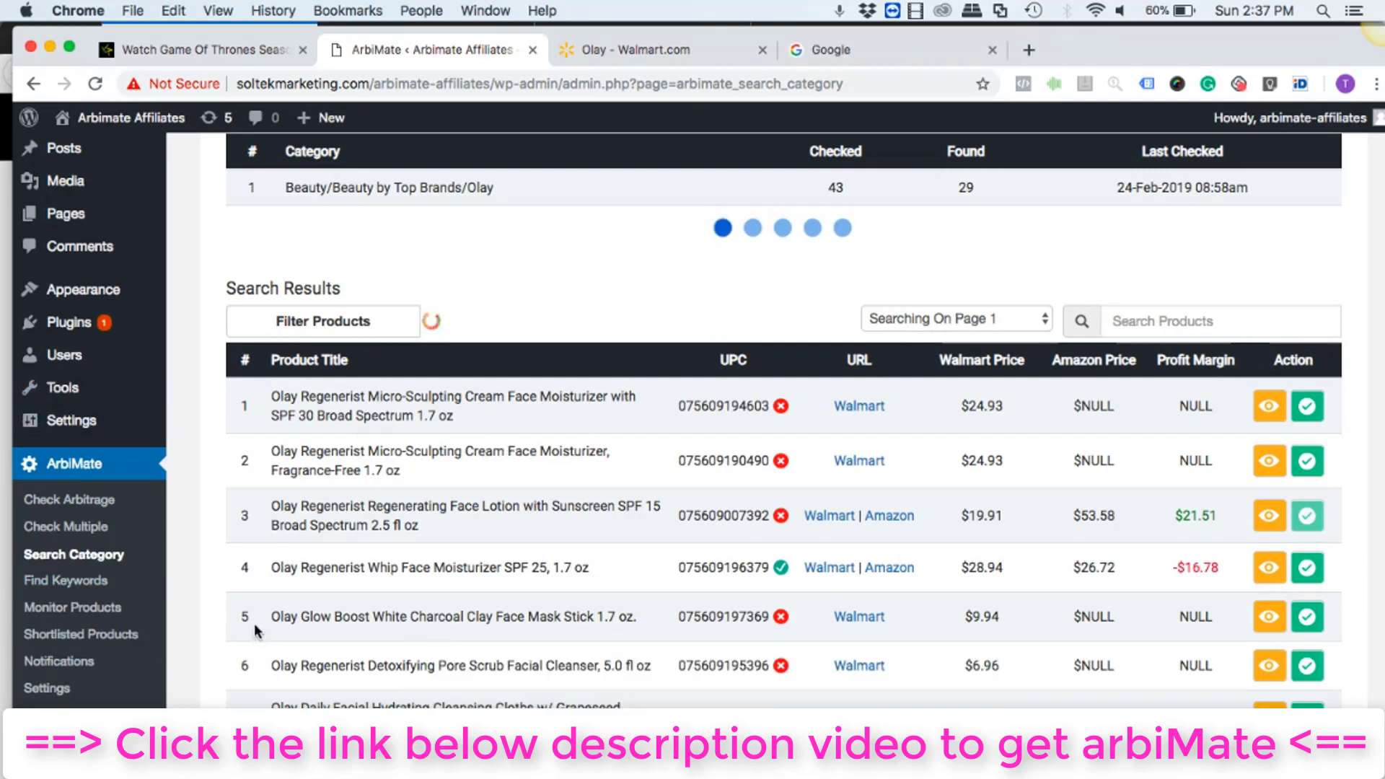
pyautogui.click(122, 637)
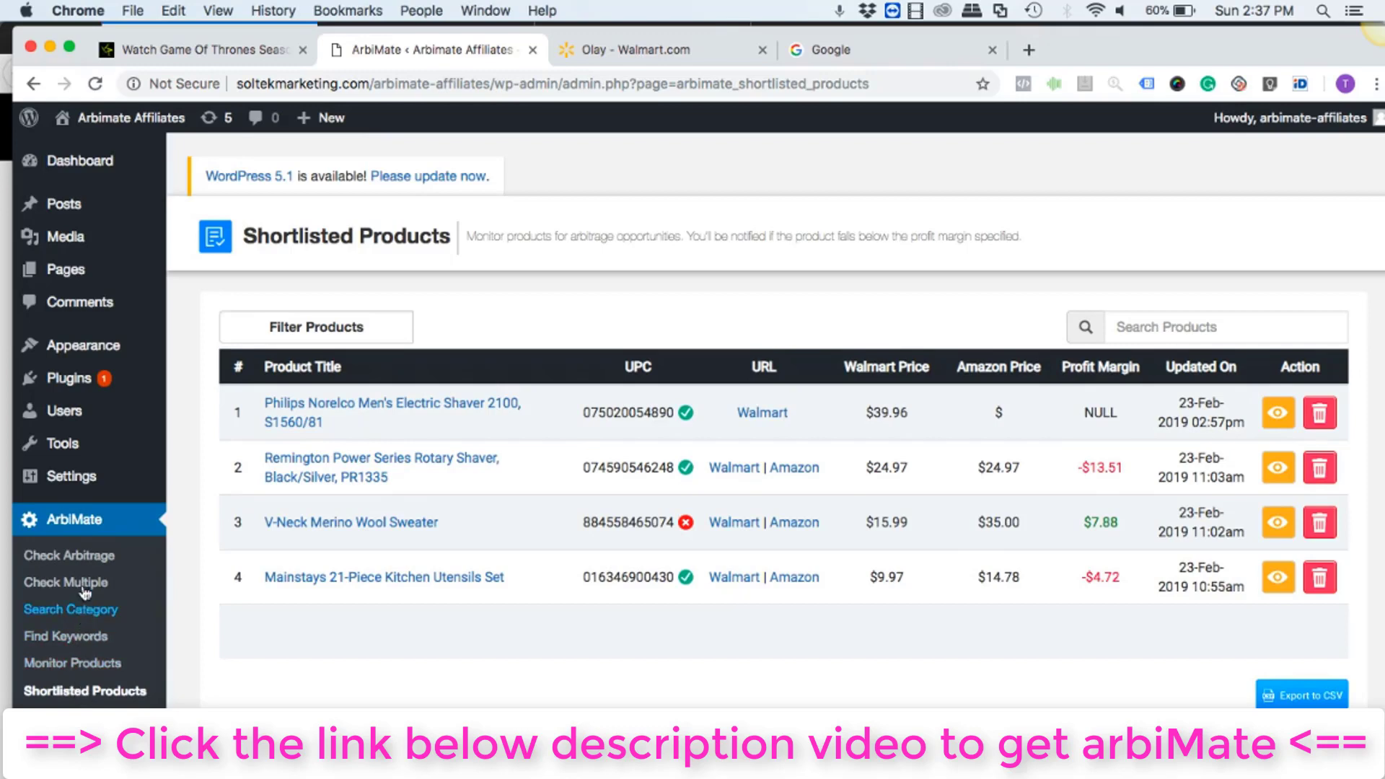
# Go back, reopen Shortlisted Products, and highlight the sweater's $7.88 profit margin
pyautogui.click(34, 85)
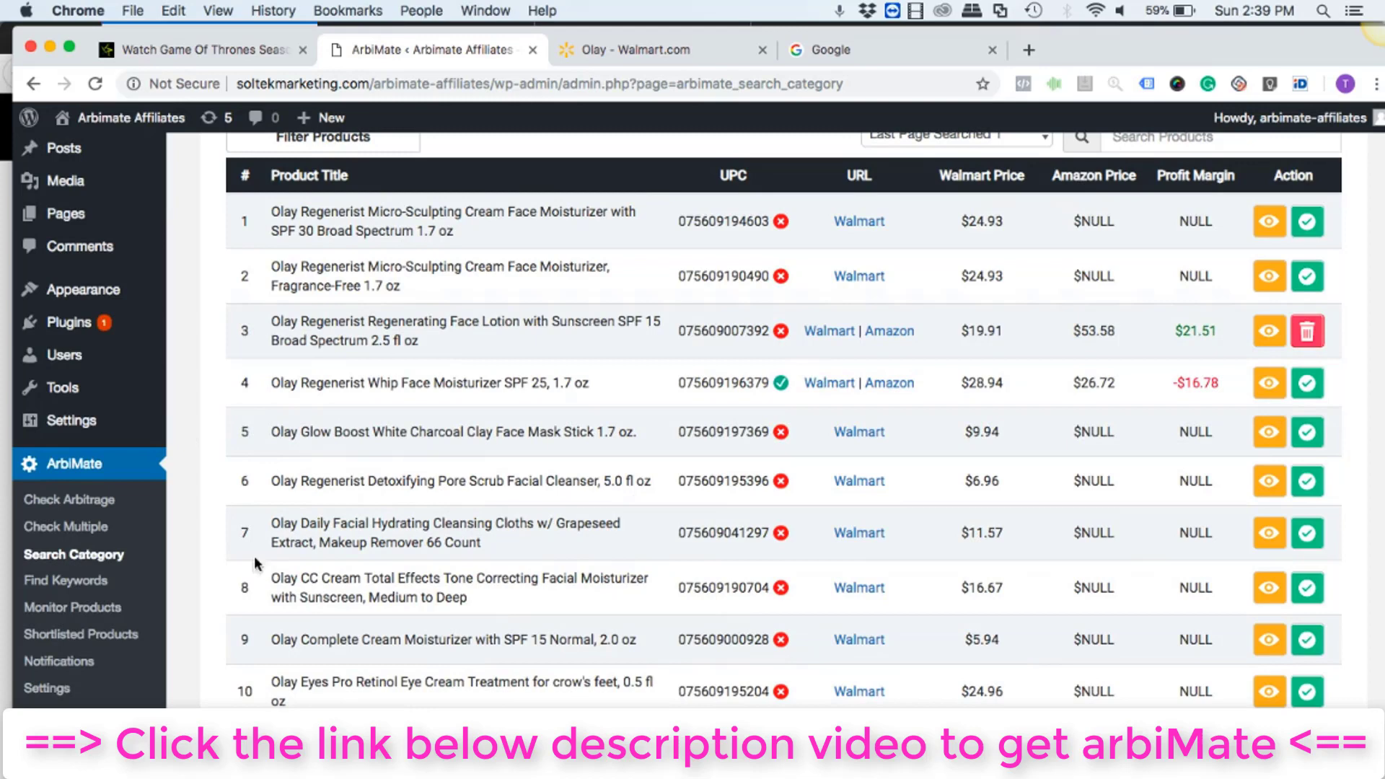
pyautogui.click(93, 637)
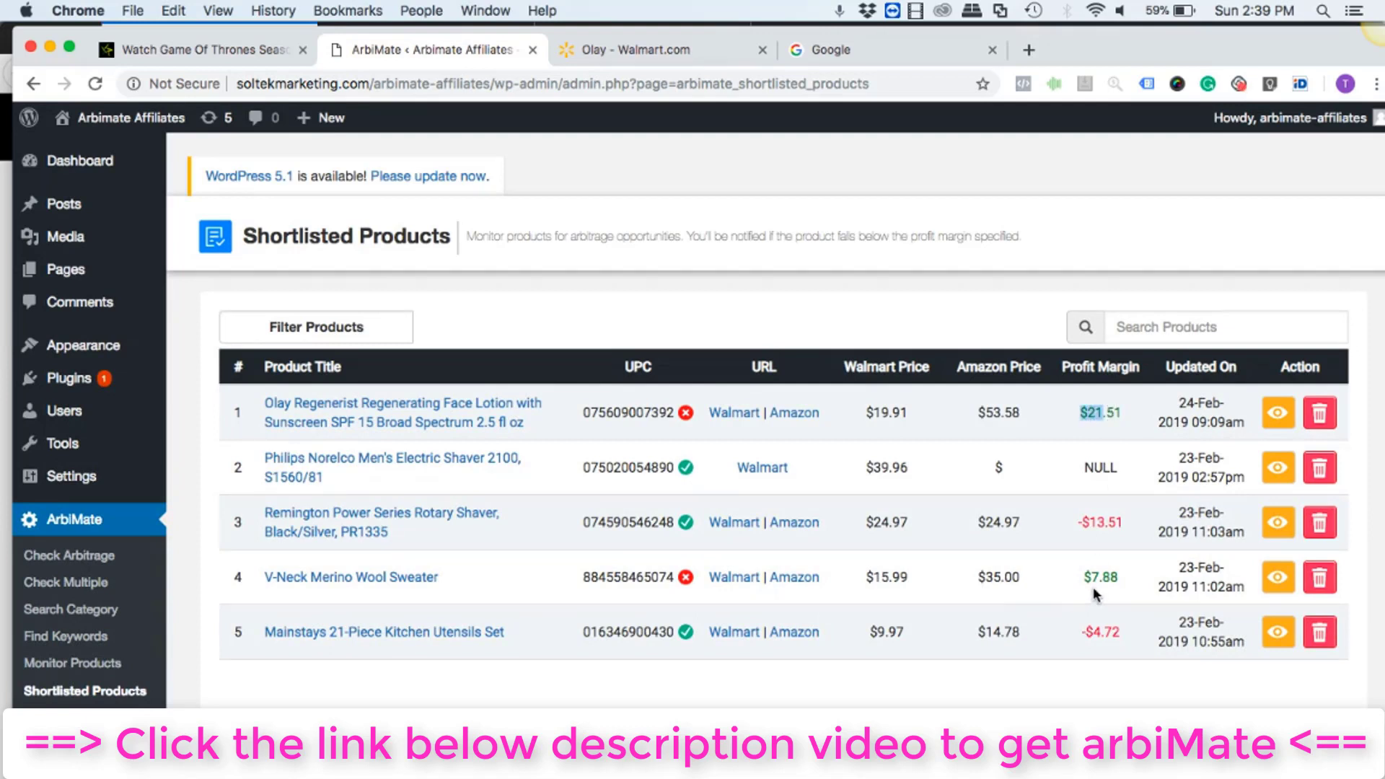
pyautogui.moveTo(1125, 581); pyautogui.dragTo(1081, 581)
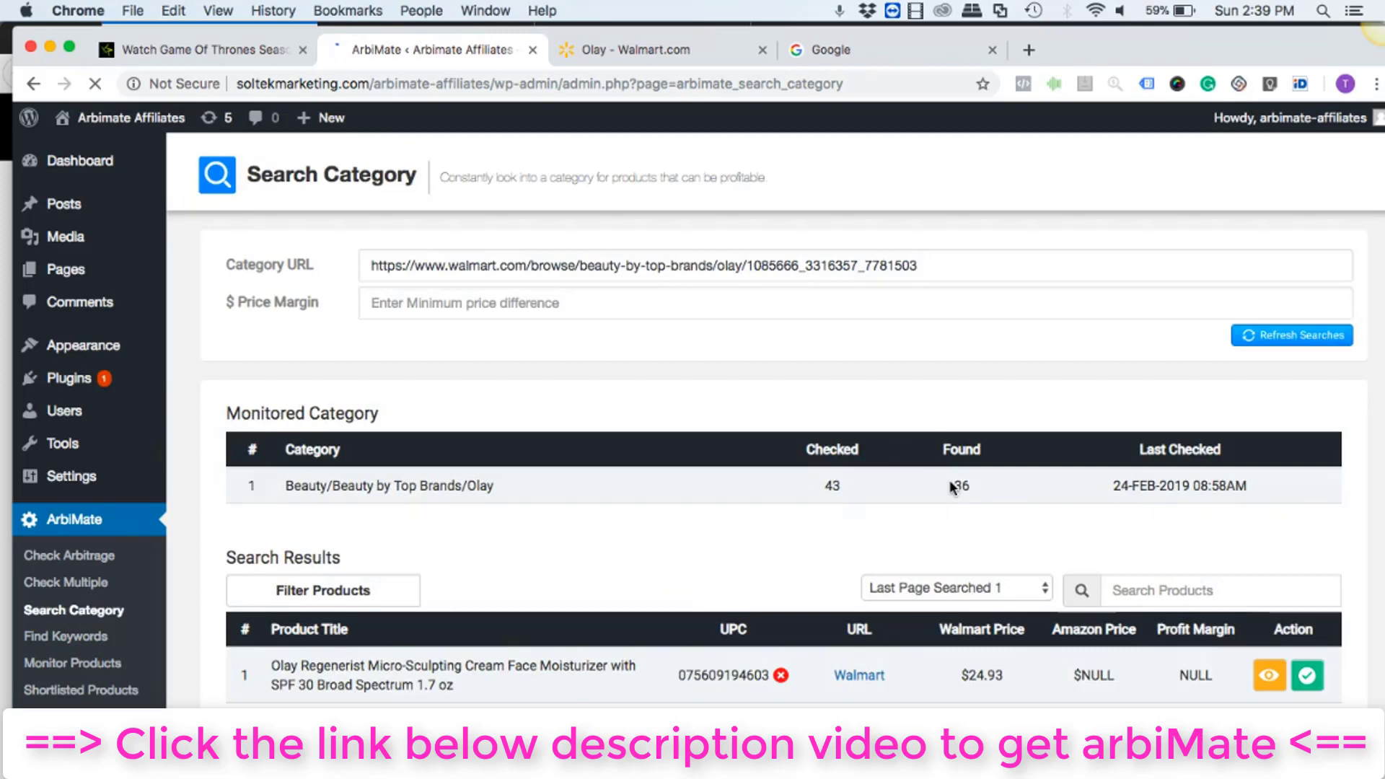
pyautogui.scroll(-10, 950, 482)
pyautogui.scroll(5, 951, 488)
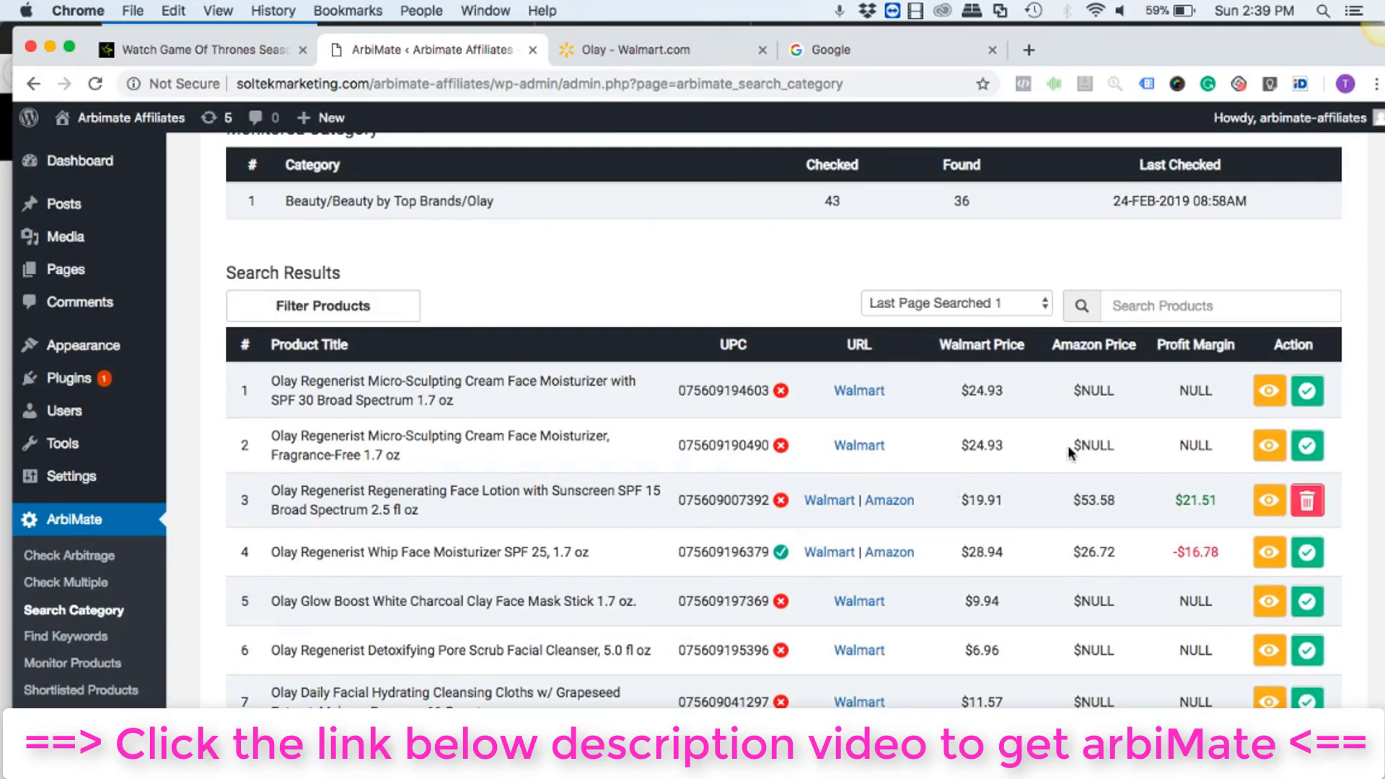
pyautogui.scroll(5, 1093, 458)
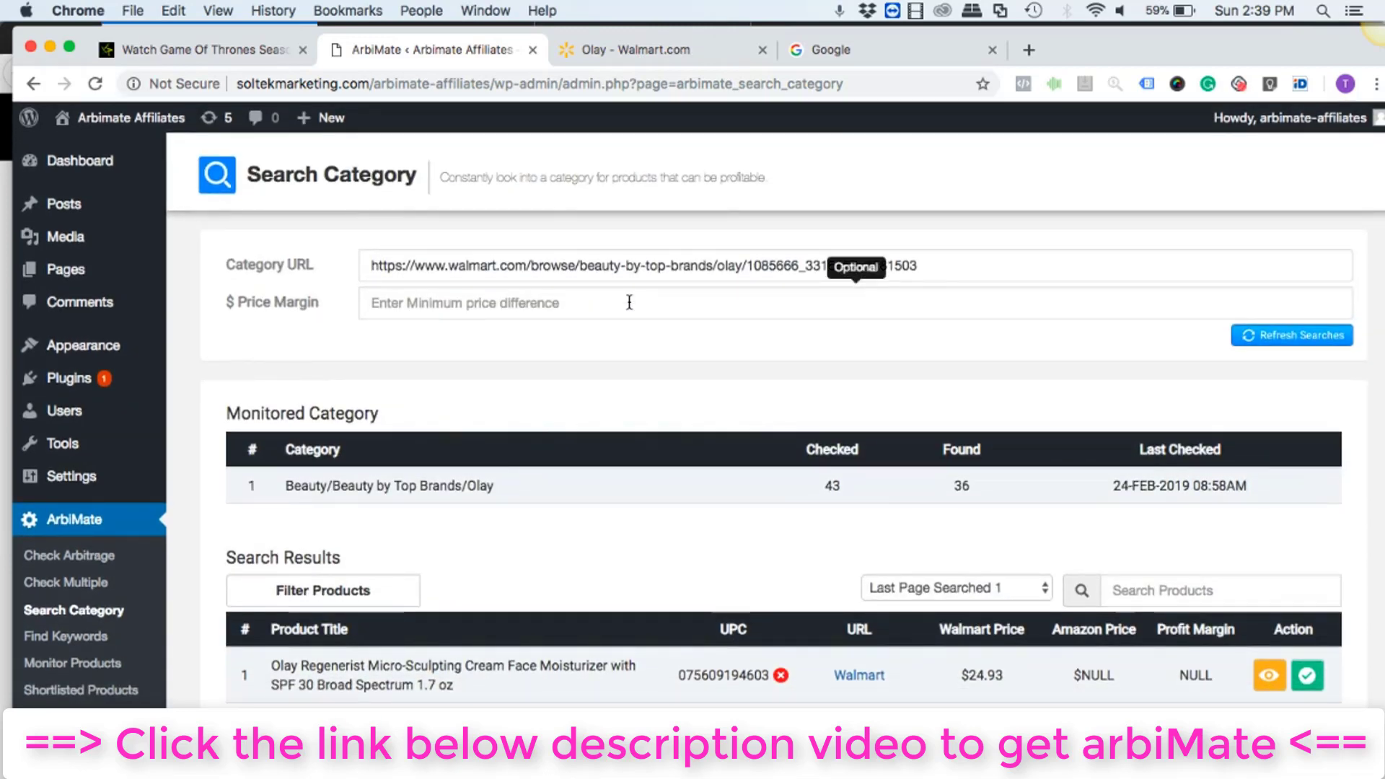
pyautogui.scroll(-4, 629, 302)
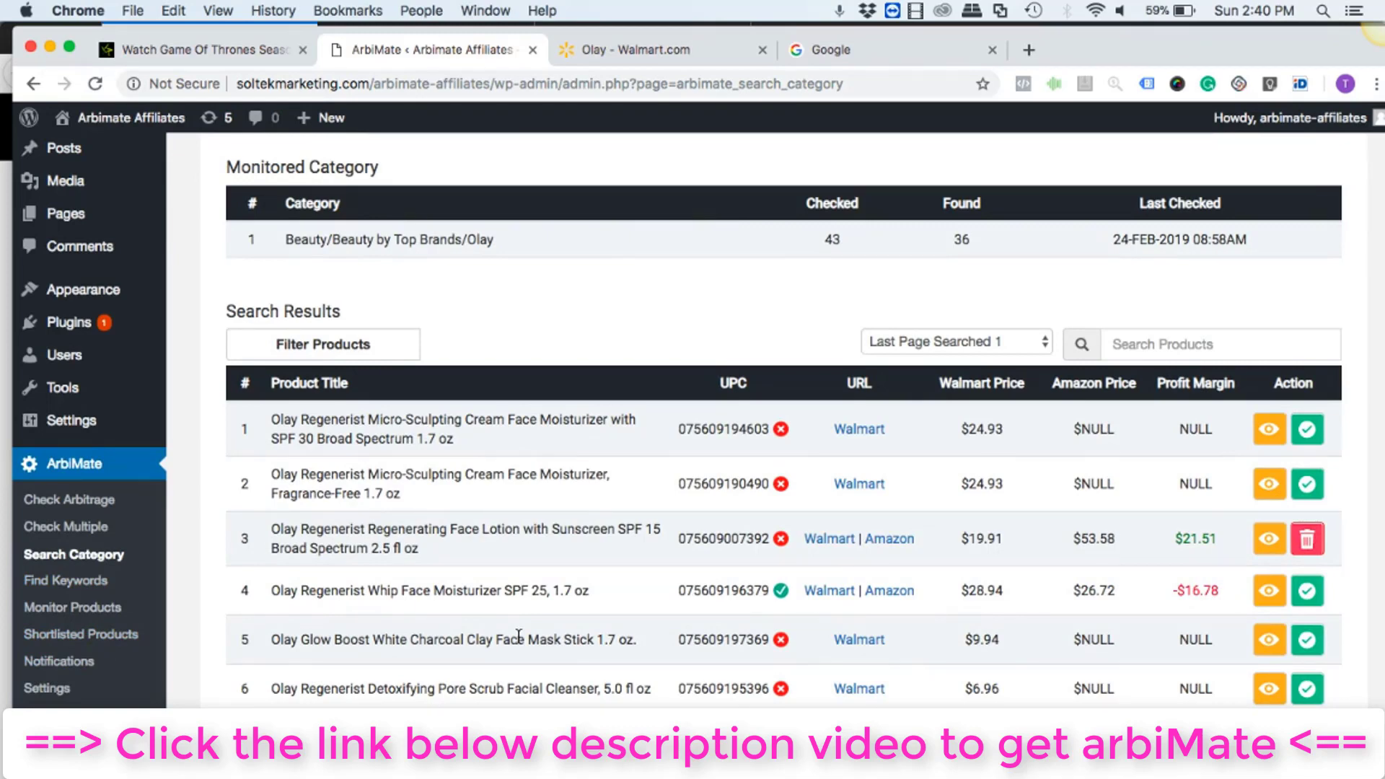
pyautogui.scroll(2, 518, 637)
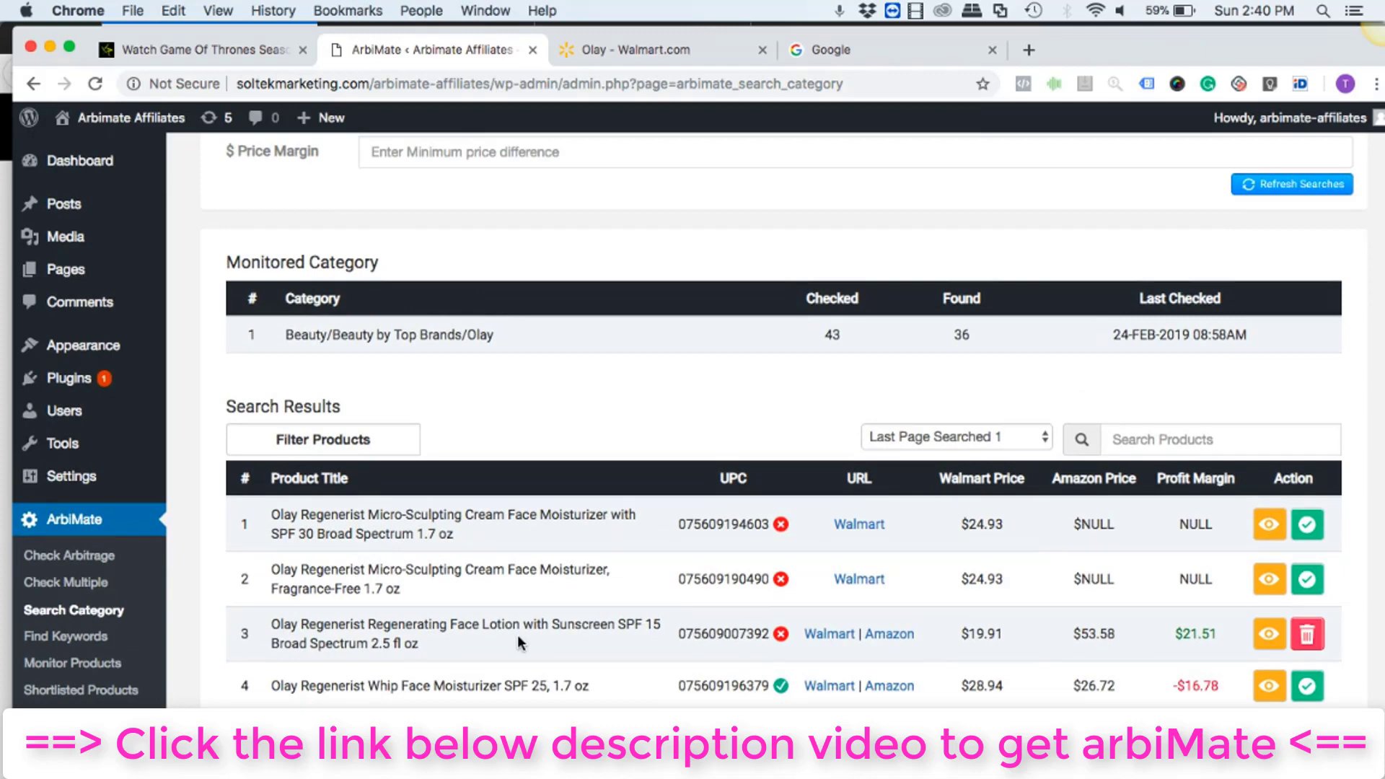
pyautogui.scroll(1, 518, 635)
pyautogui.scroll(-3, 517, 635)
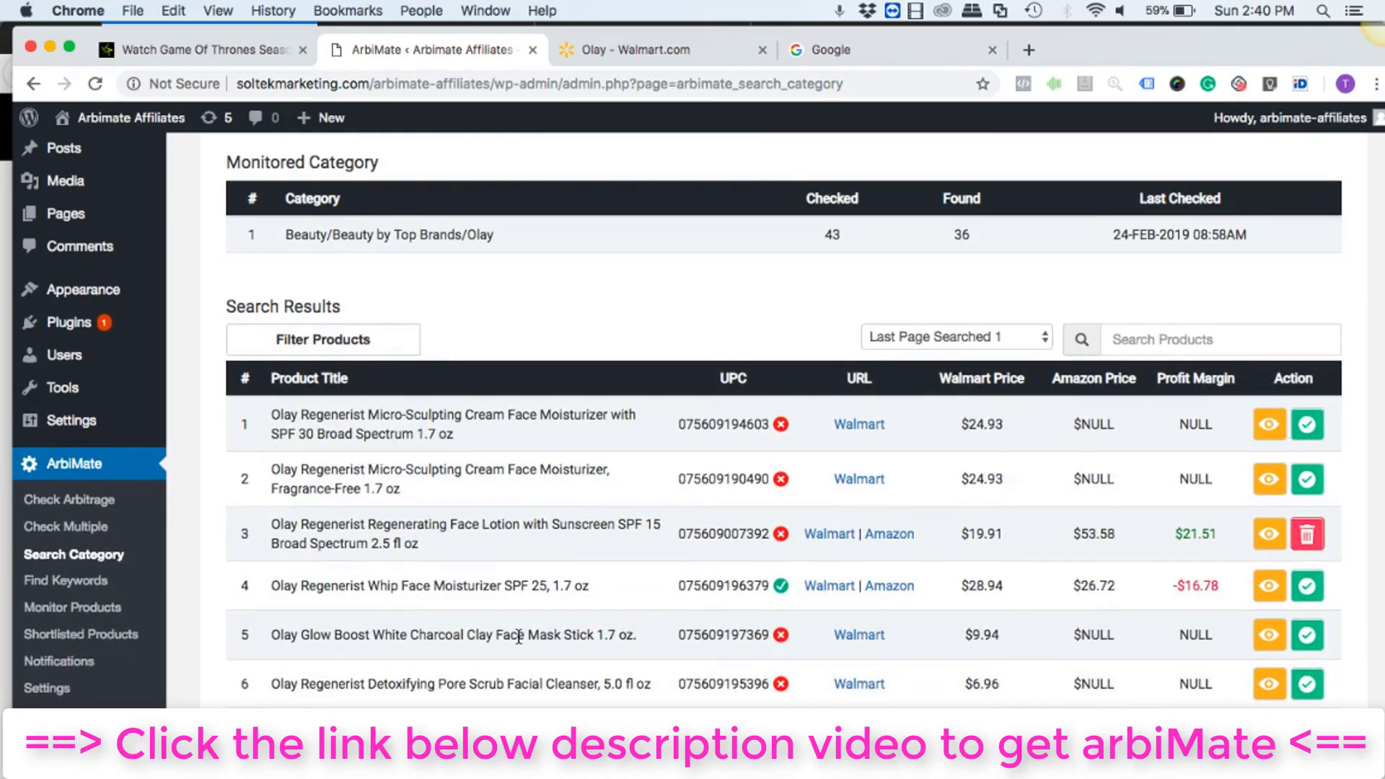
pyautogui.scroll(1, 519, 637)
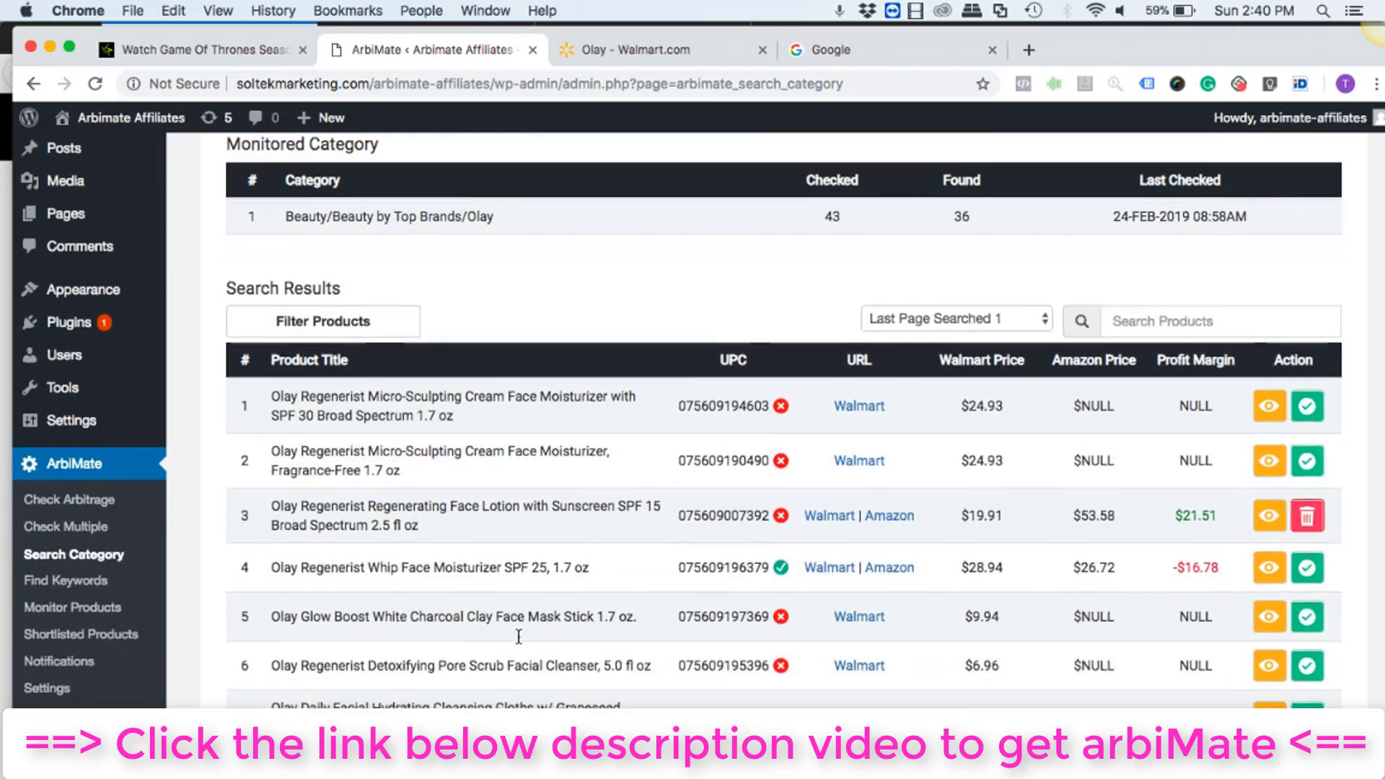
pyautogui.scroll(-5, 519, 636)
pyautogui.scroll(5, 518, 637)
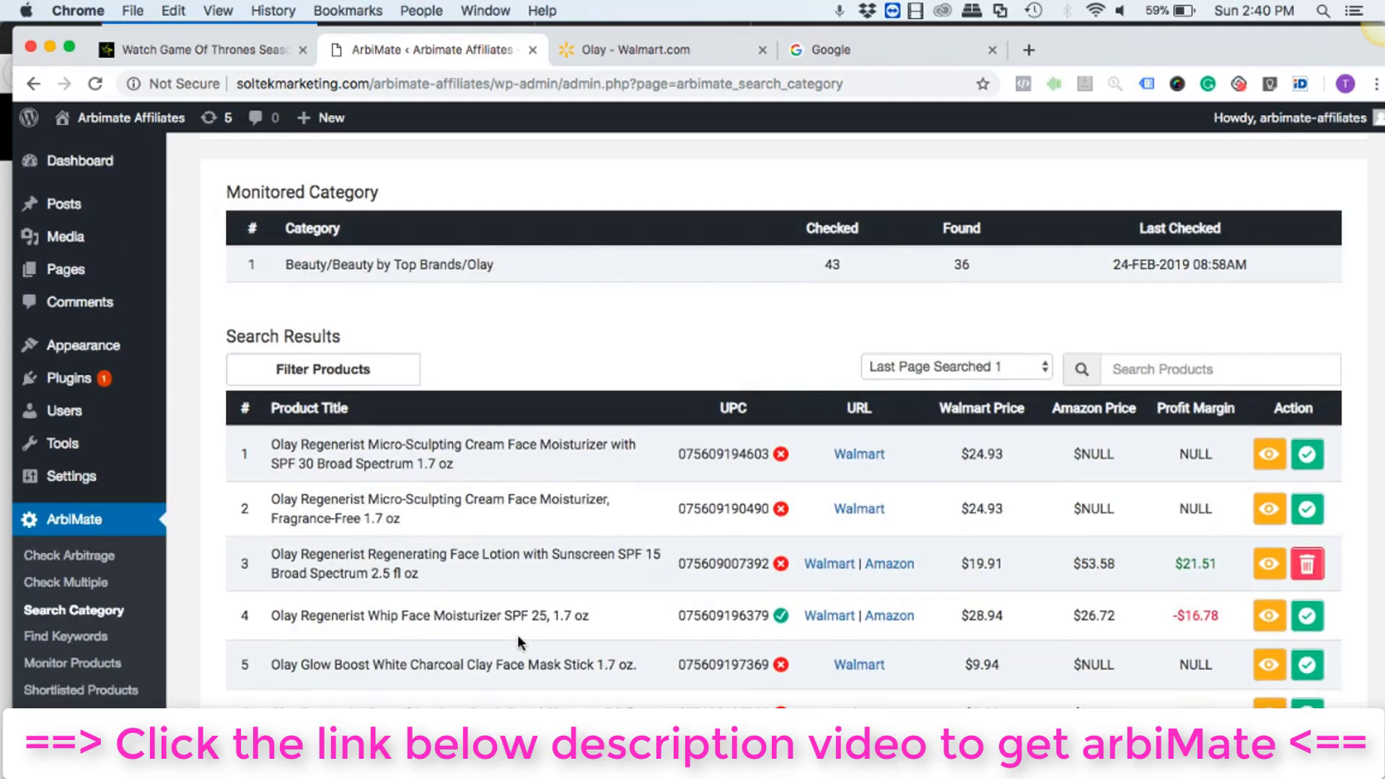